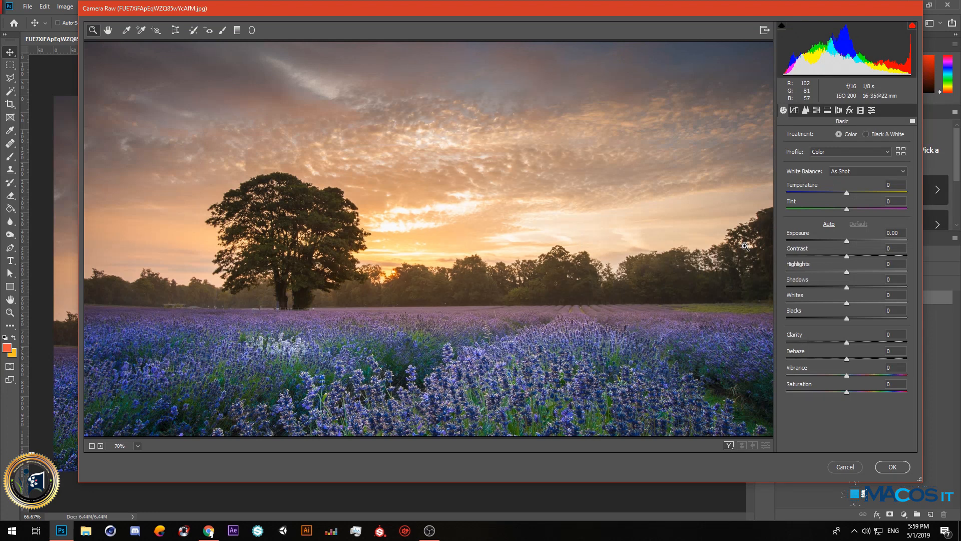
- Try the Vivid color preset and the Turquoise & Red creative preset on the lavender photo, and expand the Curve presets
{"action": "left_click", "coordinate": [872, 110]}
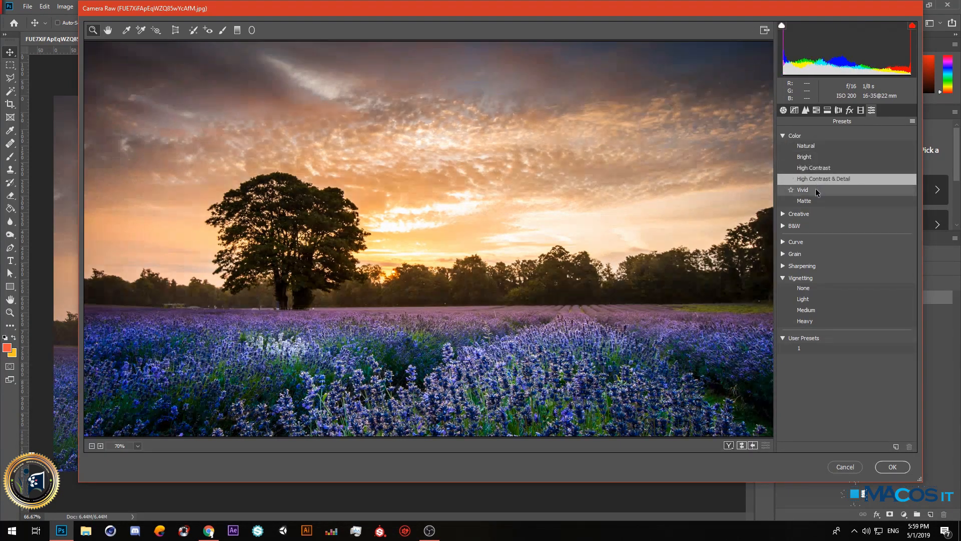
{"action": "left_click", "coordinate": [819, 188]}
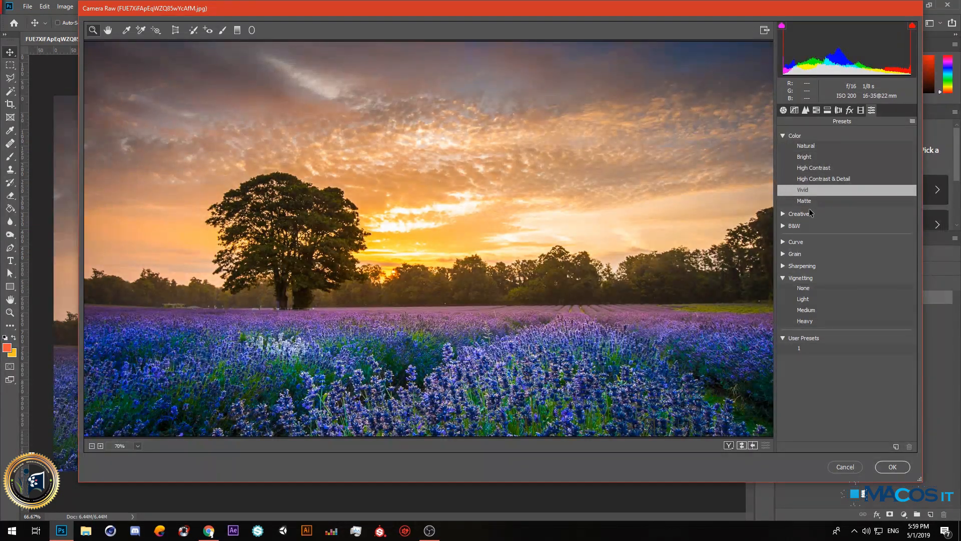
{"action": "left_click", "coordinate": [783, 214]}
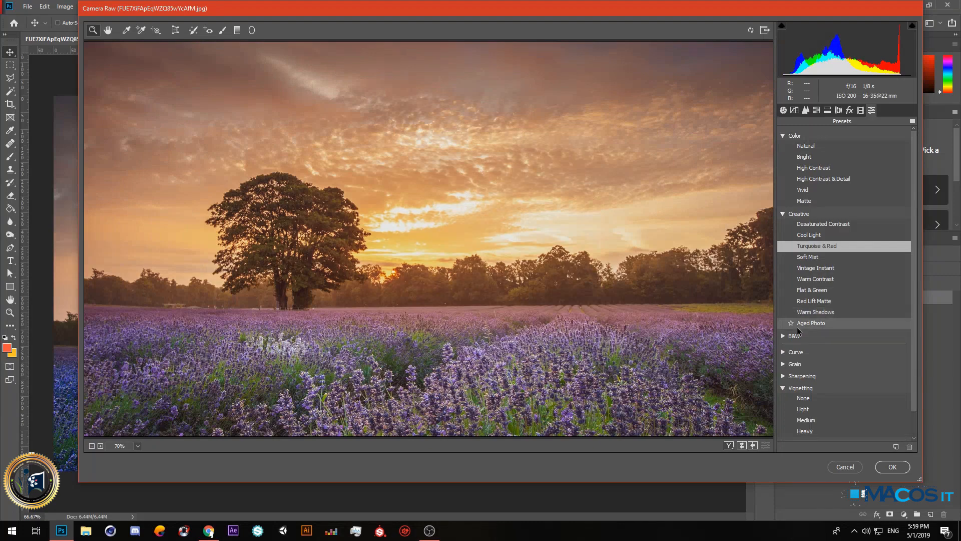
{"action": "left_click", "coordinate": [784, 352]}
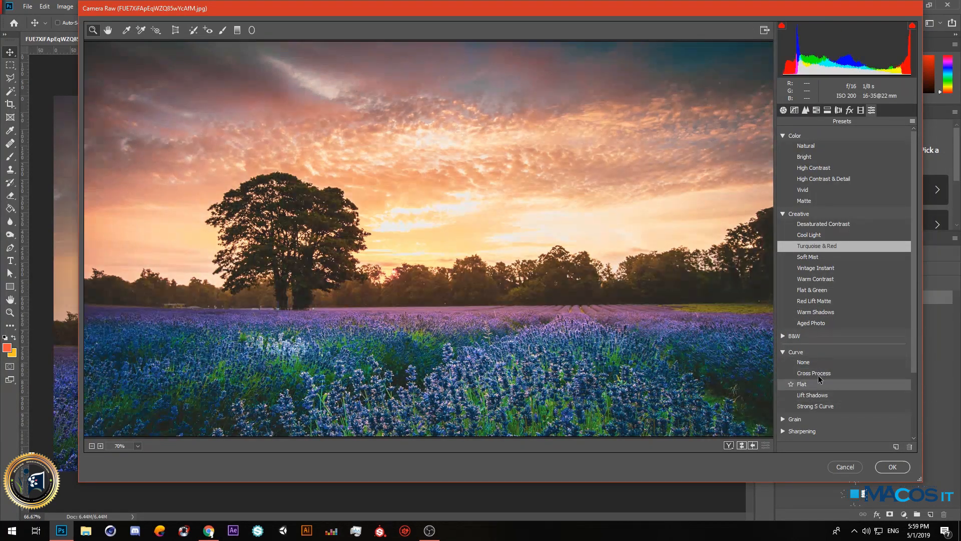
- Collapse the Color, Creative, Curve and Vignetting preset groups and try user preset 1 on the photo
{"action": "left_click", "coordinate": [783, 136]}
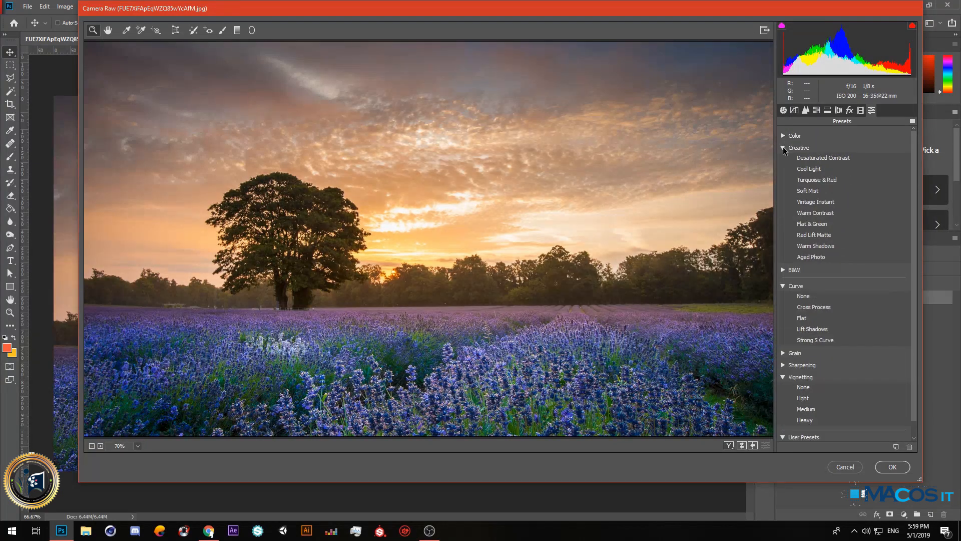
{"action": "left_click", "coordinate": [783, 147]}
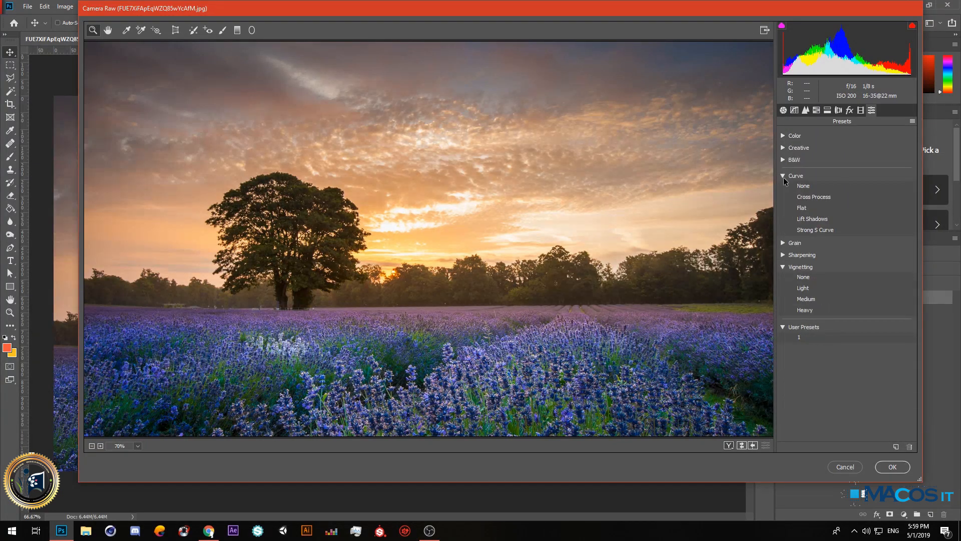
{"action": "left_click", "coordinate": [783, 176]}
{"action": "left_click", "coordinate": [783, 212]}
{"action": "left_click", "coordinate": [809, 240]}
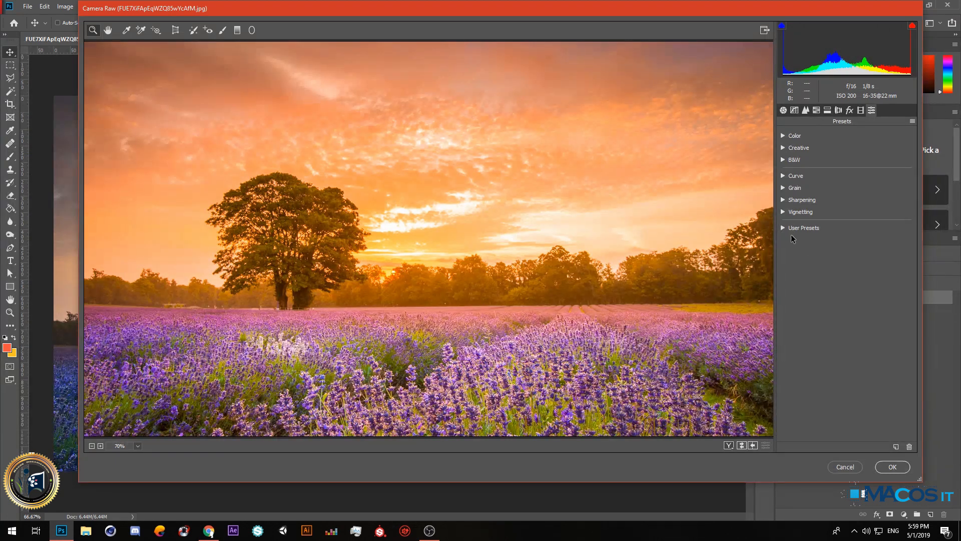
- Try the Natural color preset on the photo and discard the Camera Raw changes
{"action": "left_click", "coordinate": [783, 110]}
{"action": "left_click", "coordinate": [872, 110]}
{"action": "left_click", "coordinate": [783, 148]}
{"action": "left_click", "coordinate": [783, 136]}
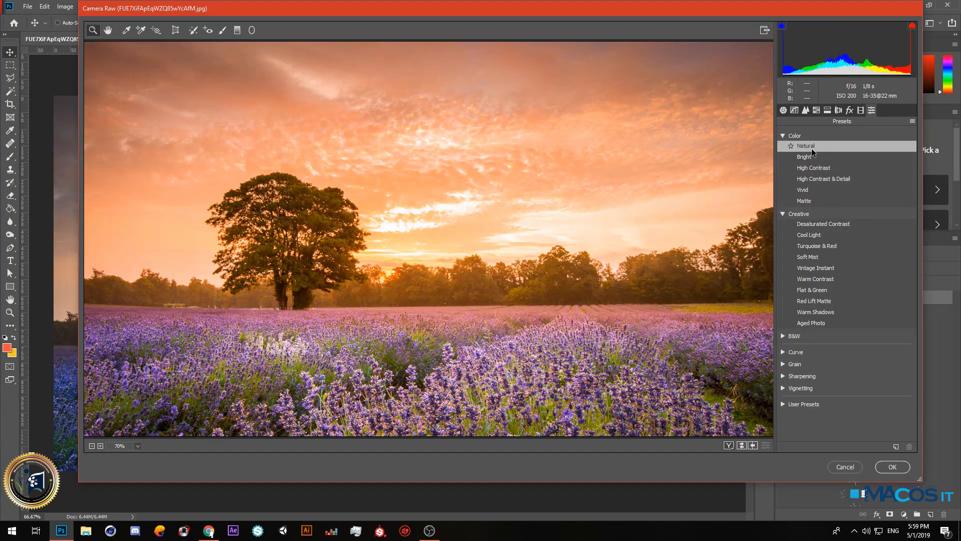
{"action": "left_click", "coordinate": [851, 467]}
- Open the Camera Raw Filter for the photo and set Temperature to +32 and Tint to +32
{"action": "left_click", "coordinate": [151, 6]}
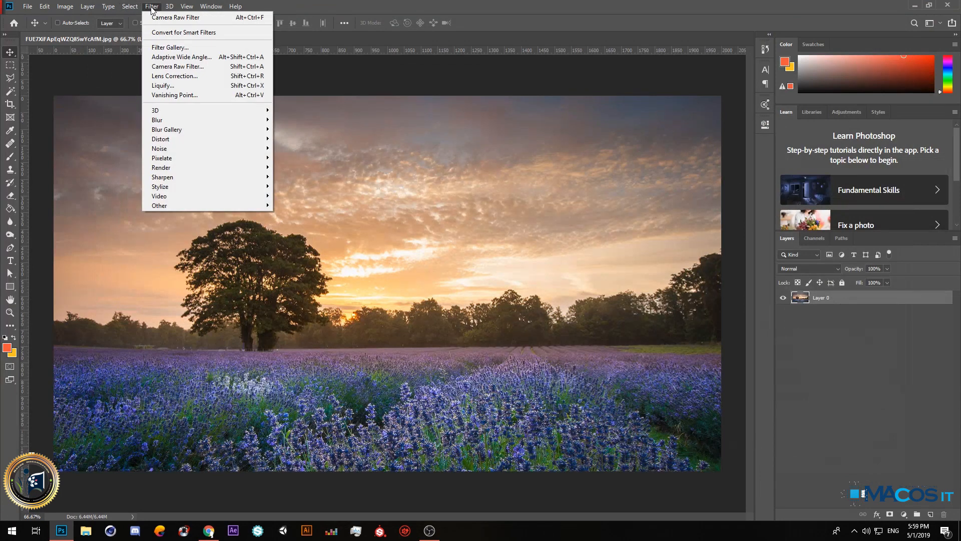
{"action": "left_click", "coordinate": [180, 66]}
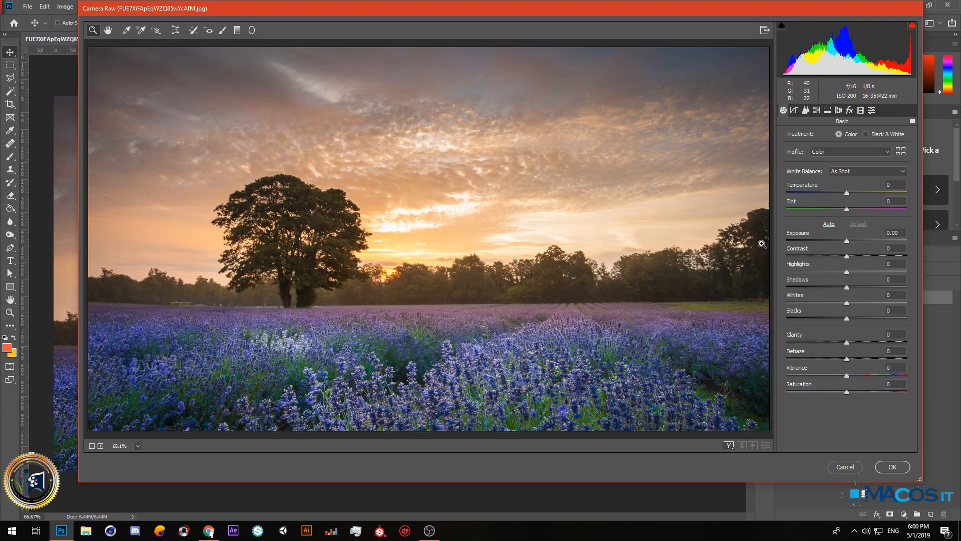
{"action": "left_click_drag", "start_coordinate": [847, 192], "coordinate": [822, 196]}
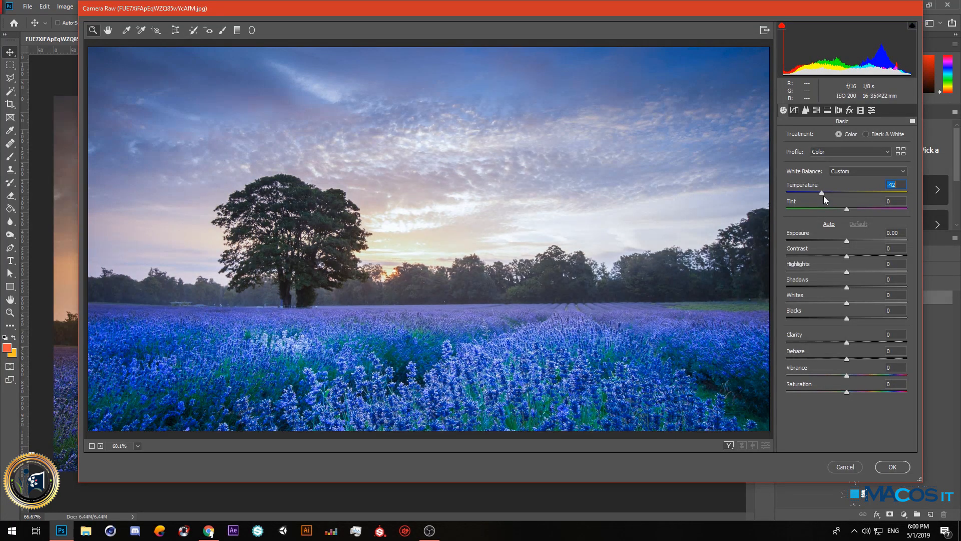
{"action": "left_click_drag", "start_coordinate": [824, 196], "coordinate": [867, 191]}
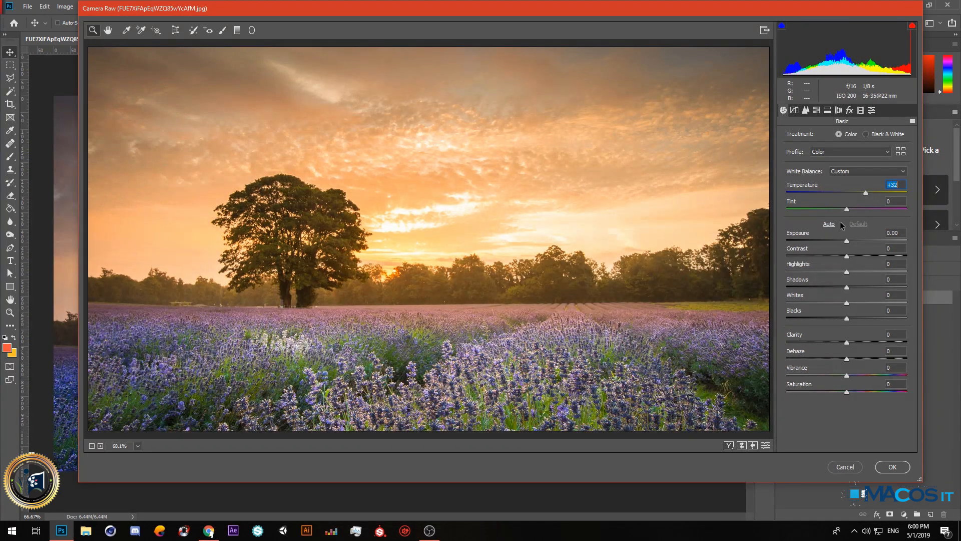
{"action": "left_click_drag", "start_coordinate": [846, 210], "coordinate": [866, 212]}
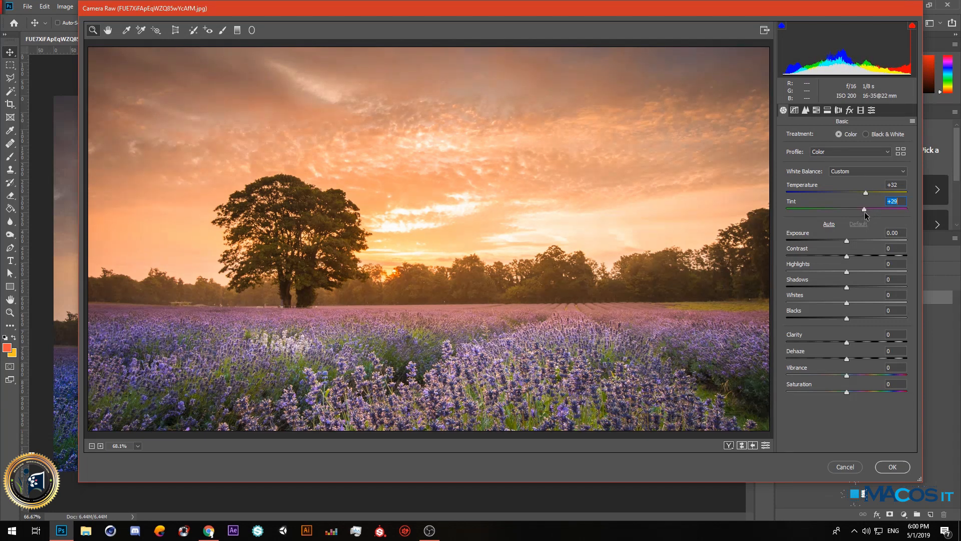
{"action": "type", "text": "32"}
{"action": "key", "text": "Return"}
- Try the automatic tone correction and reset the tone values to their defaults
{"action": "left_click", "coordinate": [829, 224]}
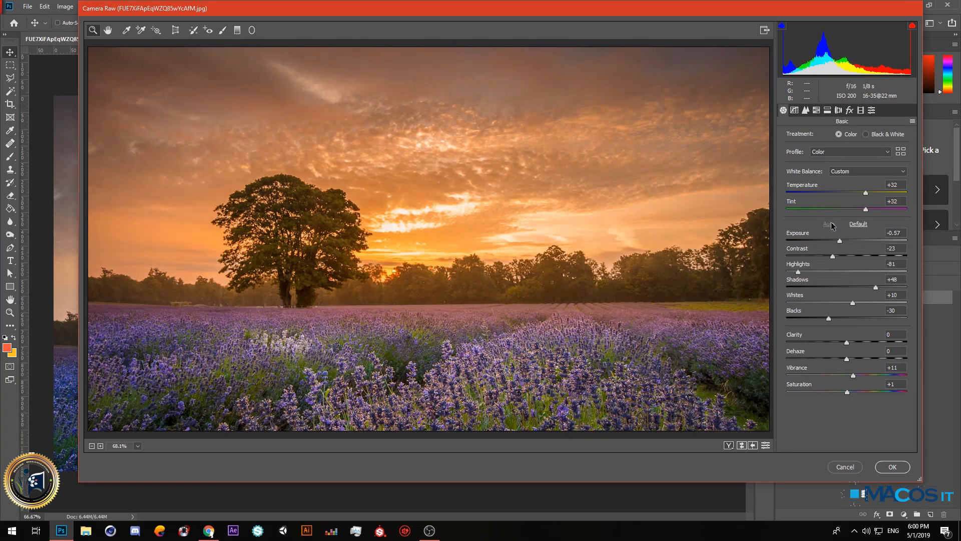
{"action": "left_click", "coordinate": [864, 226]}
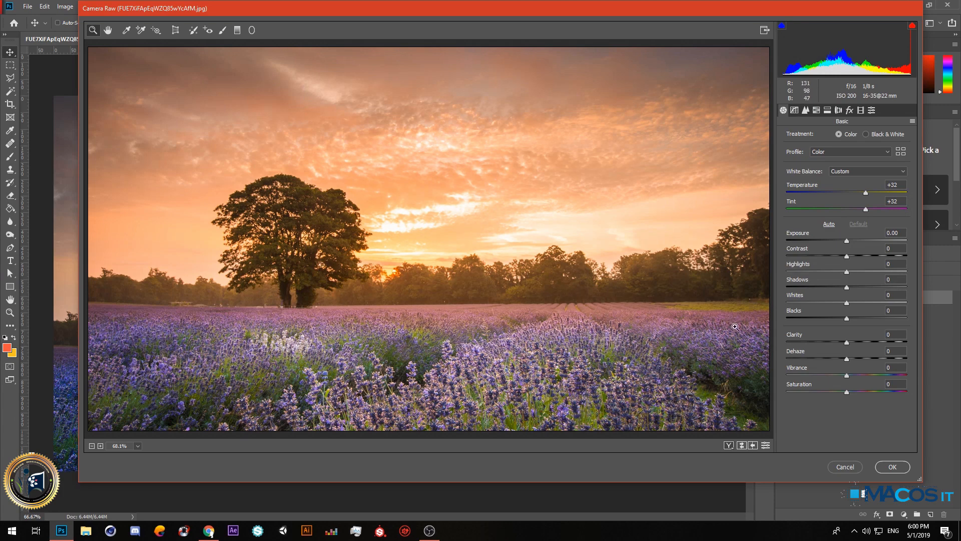
- Raise the photo's Exposure to +0.45 and its Highlights to +42
{"action": "mouse_move", "coordinate": [848, 241]}
{"action": "left_mouse_down"}
{"action": "mouse_move", "coordinate": [857, 239]}
{"action": "mouse_move", "coordinate": [846, 243]}
{"action": "left_mouse_up"}
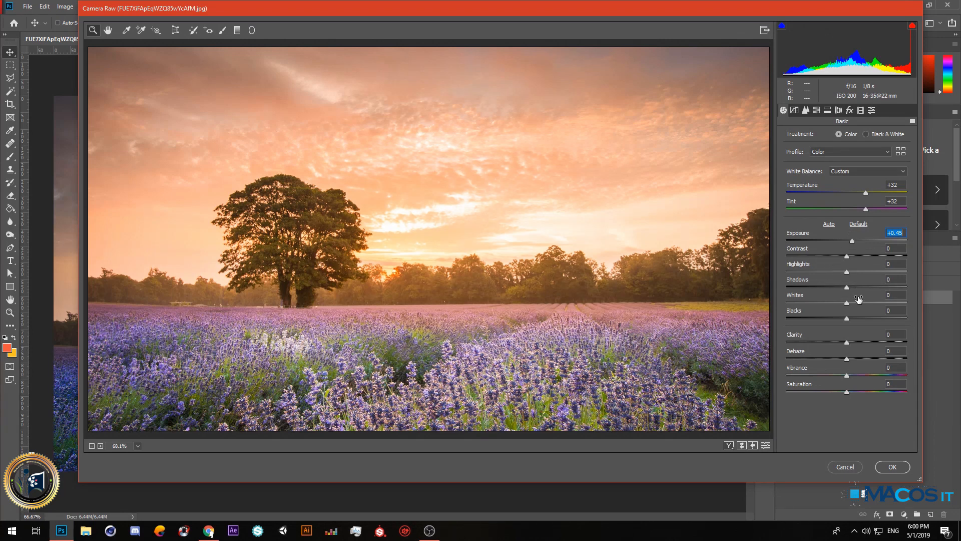
{"action": "left_click_drag", "start_coordinate": [851, 276], "coordinate": [849, 276]}
{"action": "left_click_drag", "start_coordinate": [849, 272], "coordinate": [884, 271]}
{"action": "scroll", "coordinate": [300, 265], "scroll_direction": "up", "scroll_amount": 5}
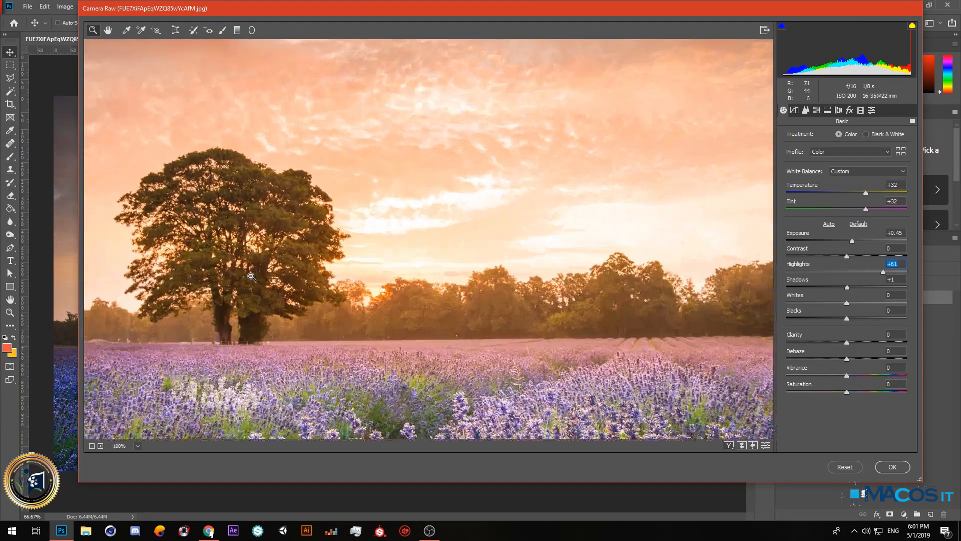
{"action": "scroll", "coordinate": [434, 223], "scroll_direction": "down", "scroll_amount": 5}
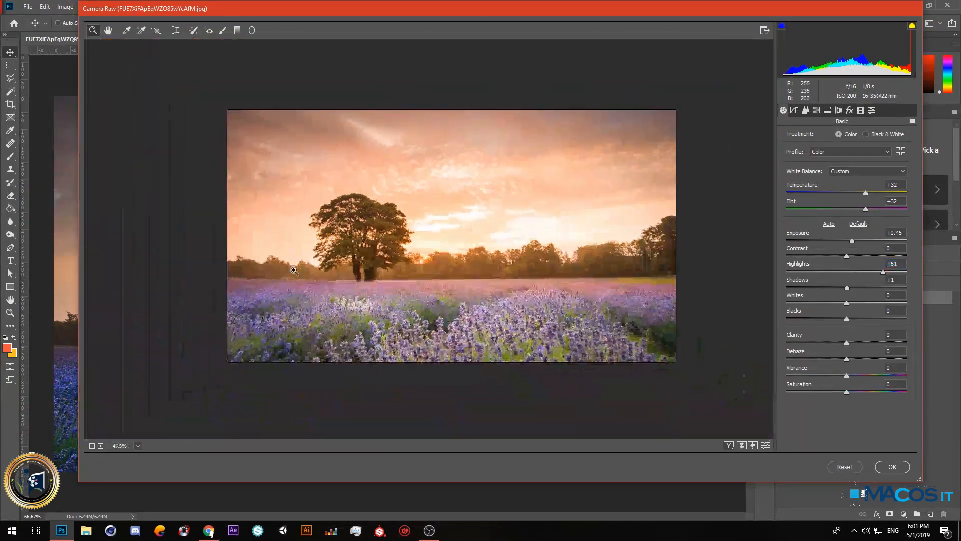
{"action": "scroll", "coordinate": [434, 224], "scroll_direction": "up", "scroll_amount": 3}
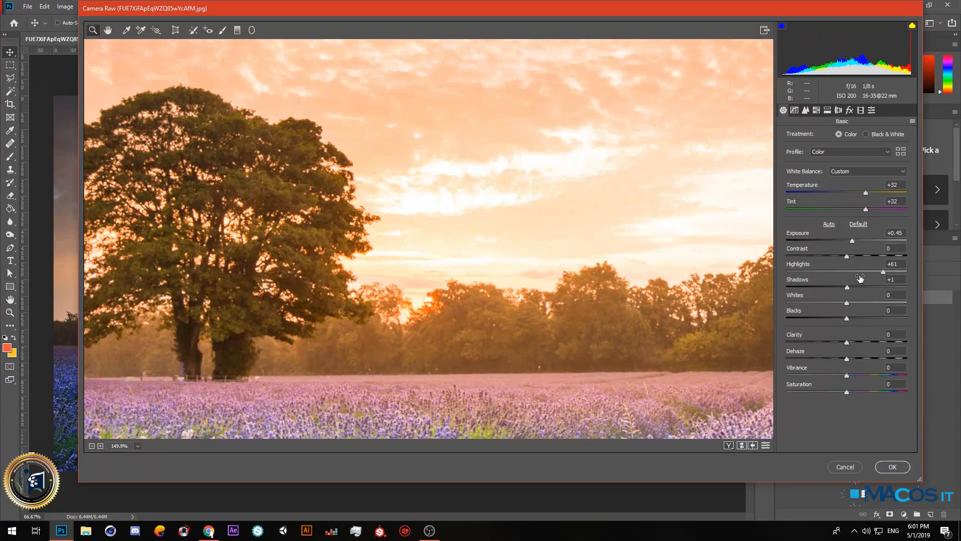
{"action": "mouse_move", "coordinate": [883, 273]}
{"action": "left_mouse_down"}
{"action": "mouse_move", "coordinate": [862, 274]}
{"action": "mouse_move", "coordinate": [912, 267]}
{"action": "mouse_move", "coordinate": [874, 274]}
{"action": "left_mouse_up"}
{"action": "key", "text": "ctrl+0"}
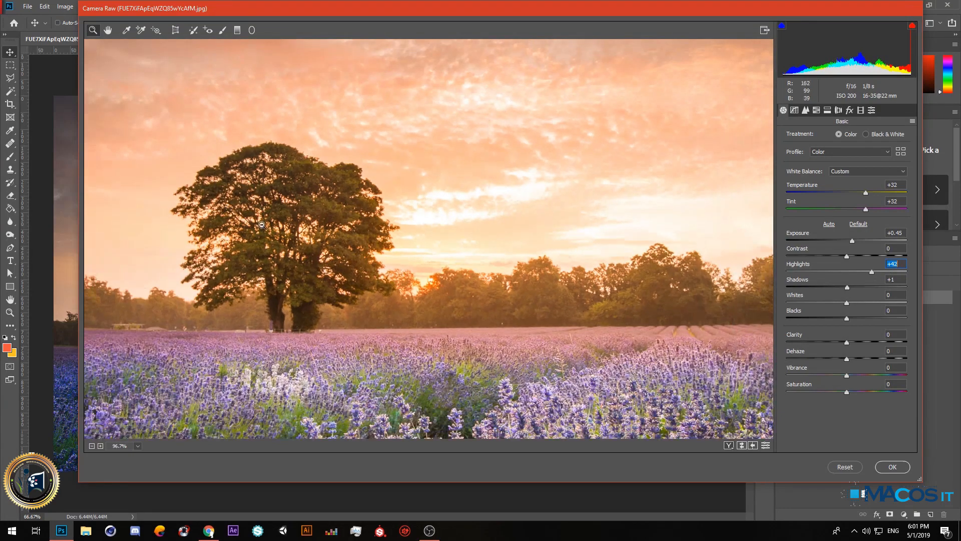
- Brighten the photo's dark areas by setting Shadows to +100, checking the tree and field up close
{"action": "scroll", "coordinate": [309, 320], "scroll_direction": "up", "scroll_amount": 3}
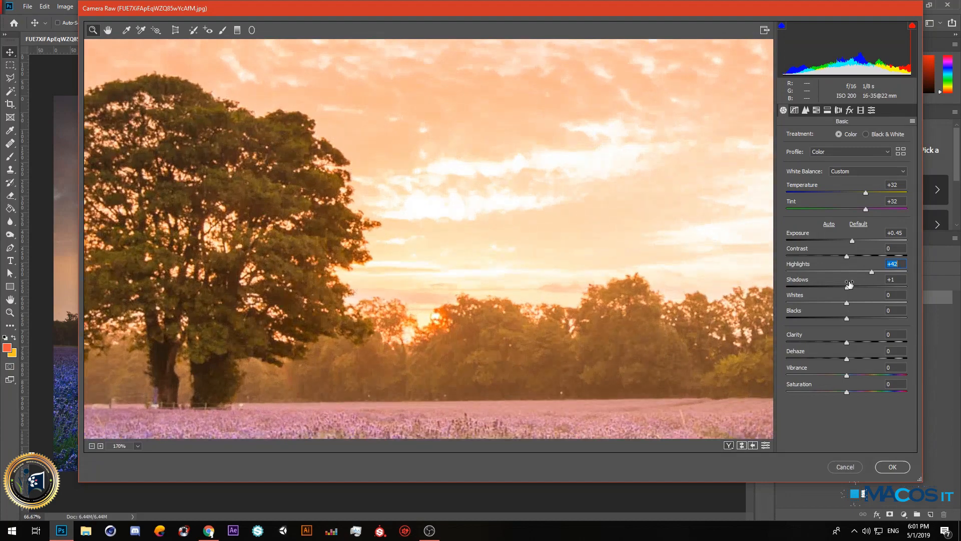
{"action": "left_click_drag", "start_coordinate": [847, 288], "coordinate": [865, 291]}
{"action": "left_click", "coordinate": [420, 211], "text": "alt"}
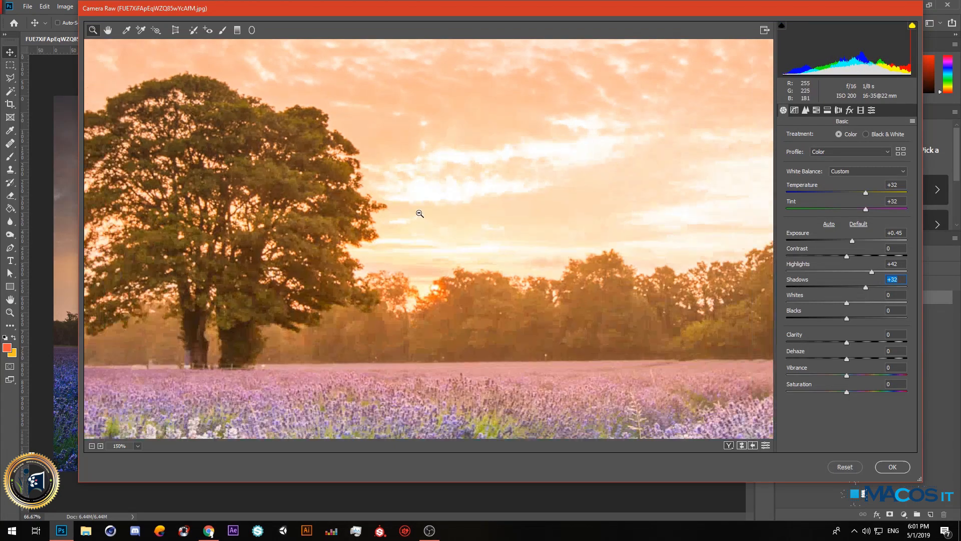
{"action": "left_click", "coordinate": [414, 204], "text": "alt"}
{"action": "left_click", "coordinate": [472, 200], "text": "alt"}
{"action": "left_click", "coordinate": [450, 189], "text": "alt"}
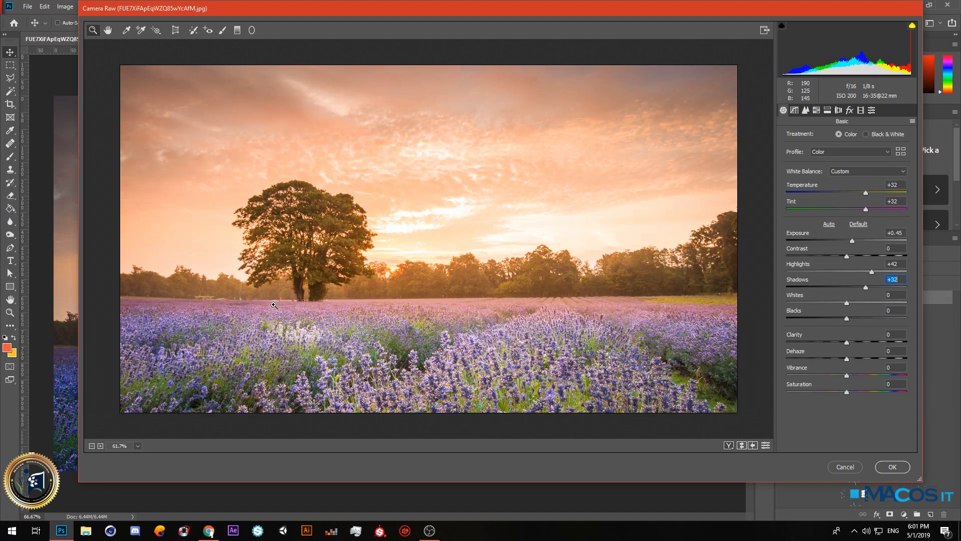
{"action": "scroll", "coordinate": [442, 243], "scroll_direction": "up", "scroll_amount": 5}
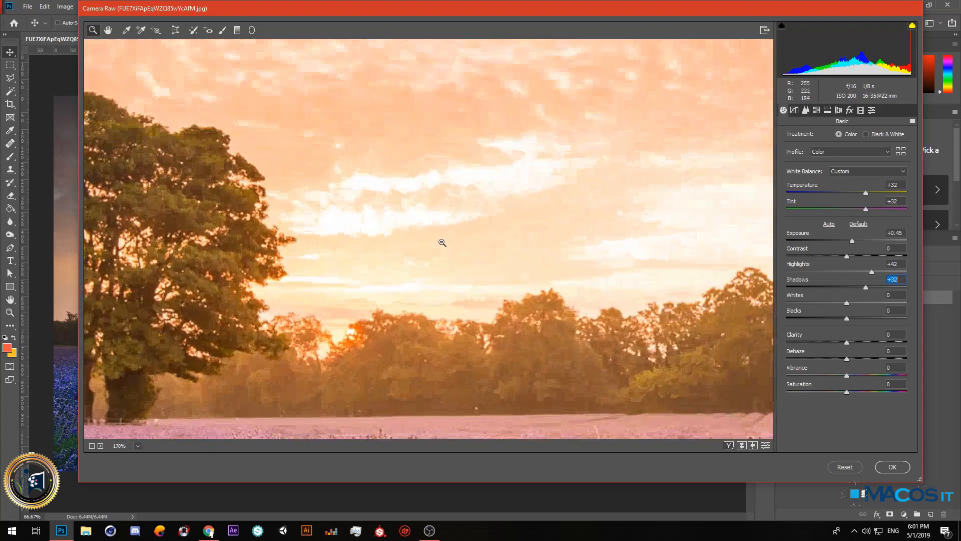
{"action": "scroll", "coordinate": [441, 242], "scroll_direction": "down", "scroll_amount": 5}
{"action": "scroll", "coordinate": [470, 178], "scroll_direction": "up", "scroll_amount": 5}
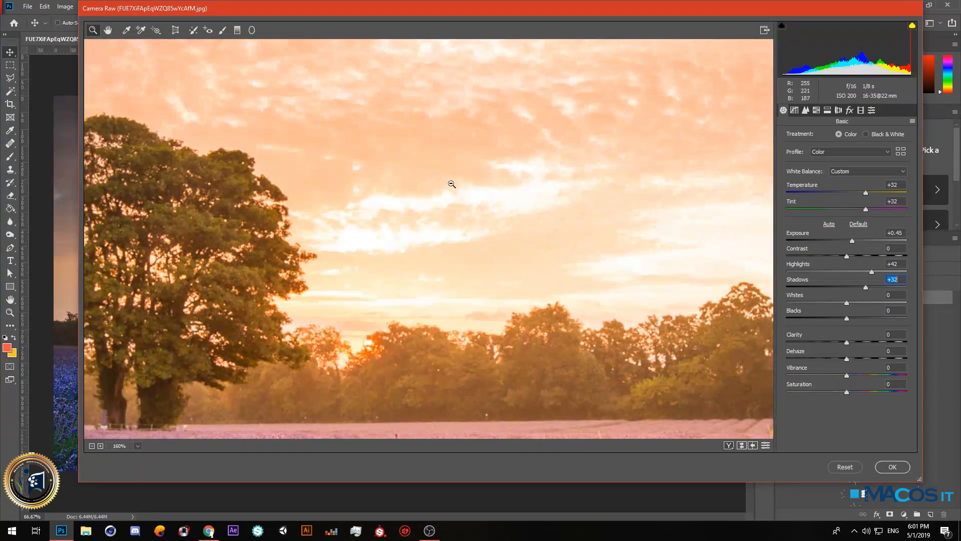
{"action": "scroll", "coordinate": [454, 260], "scroll_direction": "down", "scroll_amount": 4}
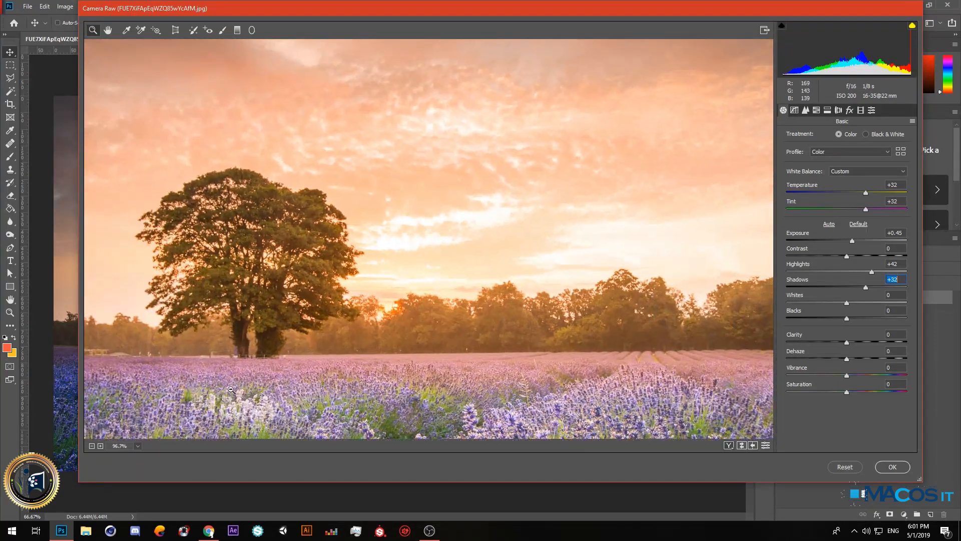
{"action": "scroll", "coordinate": [232, 390], "scroll_direction": "up", "scroll_amount": 2}
{"action": "scroll", "coordinate": [575, 238], "scroll_direction": "down", "scroll_amount": 2}
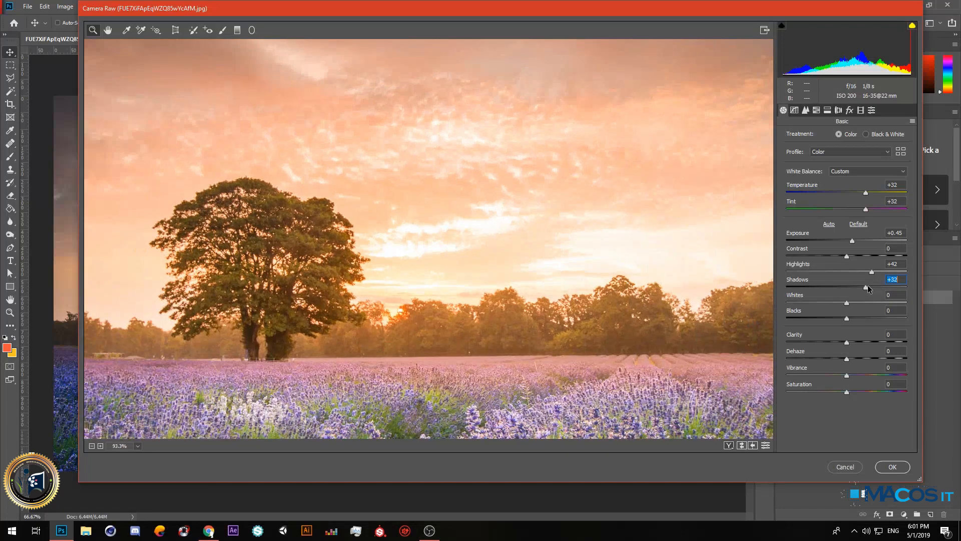
{"action": "type", "text": "100"}
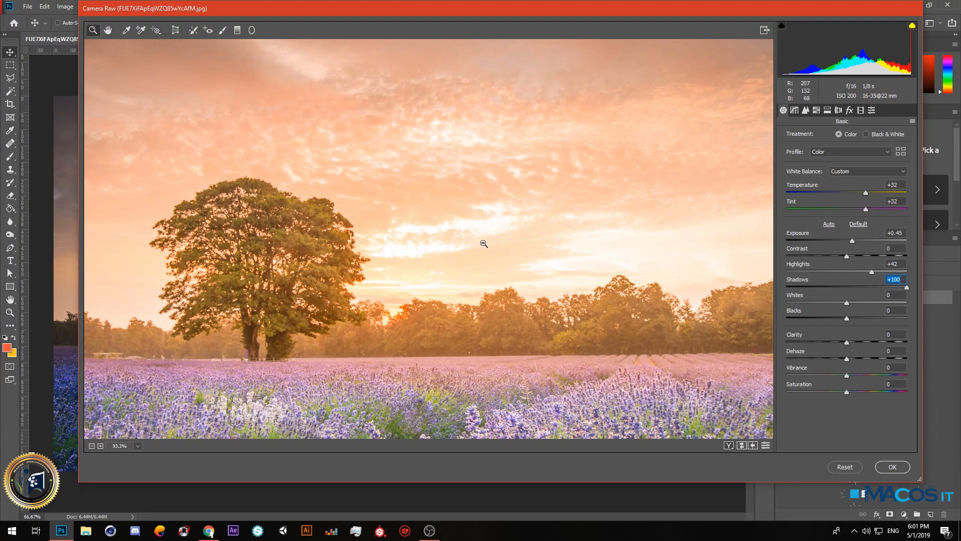
- Set Vibrance to +63 and raise Saturation slightly, judging the colors on the lavender flowers
{"action": "scroll", "coordinate": [358, 218], "scroll_direction": "down", "scroll_amount": 2}
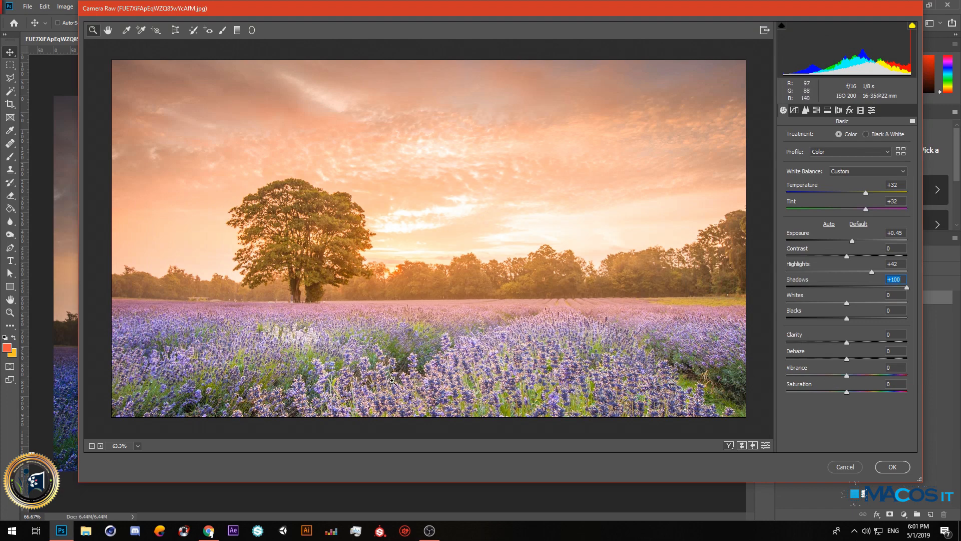
{"action": "scroll", "coordinate": [410, 391], "scroll_direction": "up", "scroll_amount": 2}
{"action": "scroll", "coordinate": [414, 394], "scroll_direction": "up", "scroll_amount": 3}
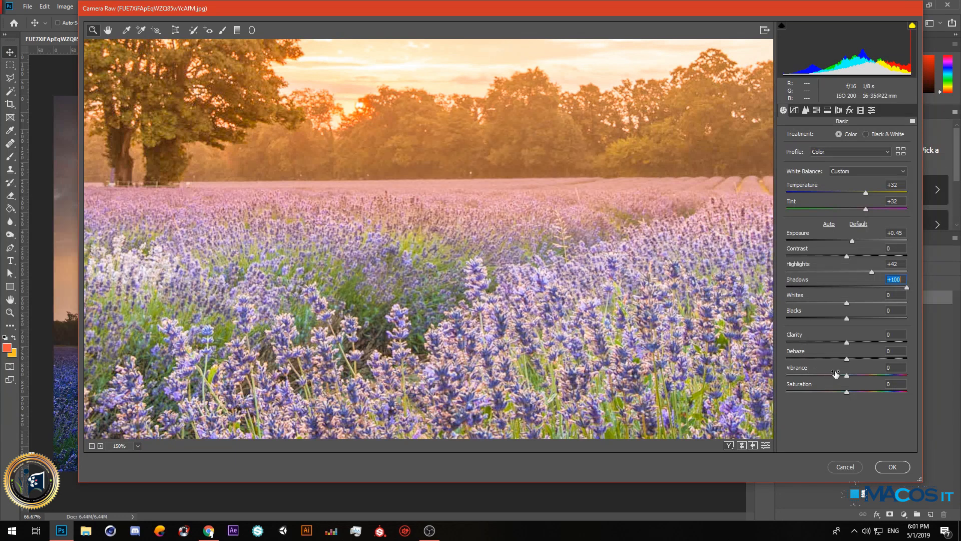
{"action": "mouse_move", "coordinate": [850, 376]}
{"action": "left_mouse_down"}
{"action": "mouse_move", "coordinate": [878, 373]}
{"action": "mouse_move", "coordinate": [850, 379]}
{"action": "left_mouse_up"}
{"action": "left_click_drag", "start_coordinate": [850, 379], "coordinate": [886, 371]}
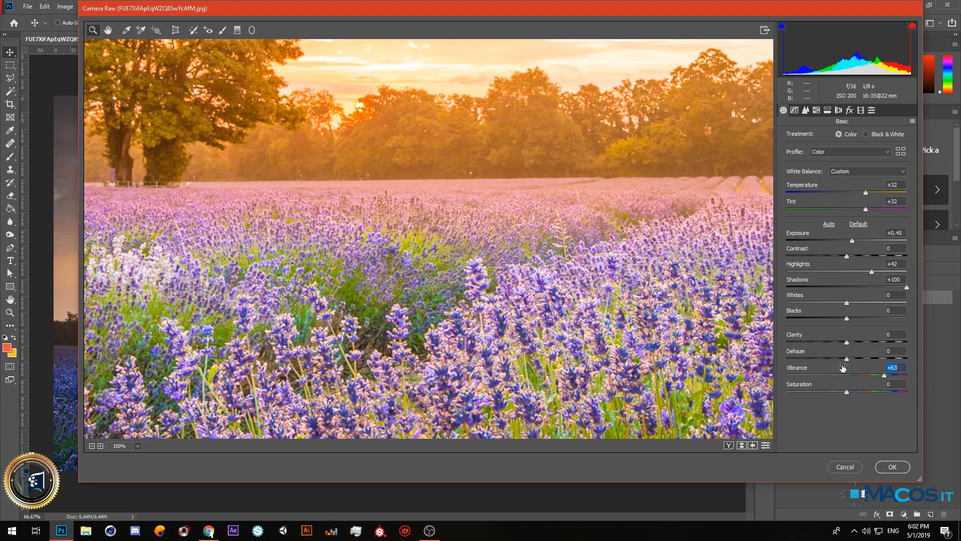
{"action": "left_click_drag", "start_coordinate": [846, 391], "coordinate": [873, 377]}
{"action": "left_click", "coordinate": [404, 235], "text": "alt"}
{"action": "left_click", "coordinate": [403, 234], "text": "alt"}
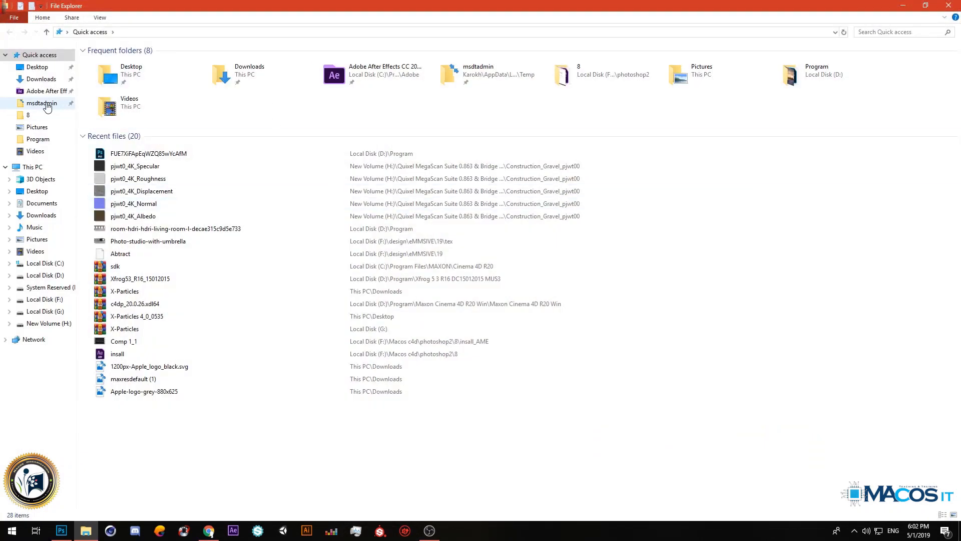
- Switch to File Explorer and open the original FUE7XiFApEqWZQ85wYcAfM.jpg from the Program folder on Local Disk (D:) for comparison
{"action": "left_click", "coordinate": [70, 80]}
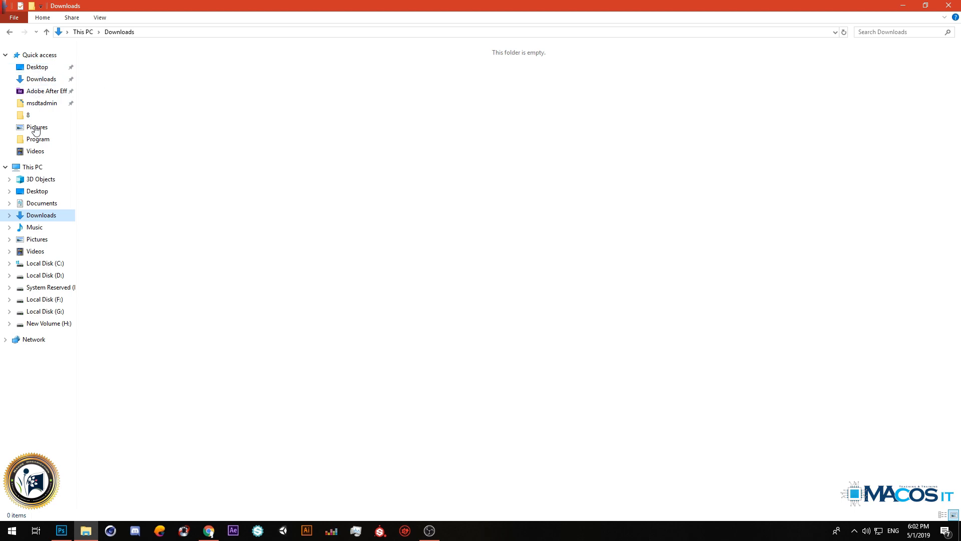
{"action": "left_click", "coordinate": [38, 66]}
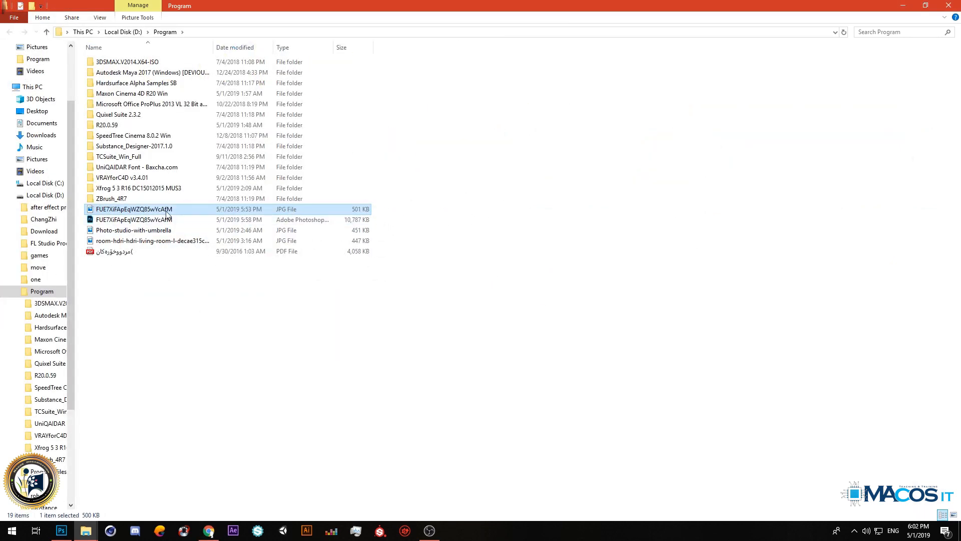
{"action": "double_click", "coordinate": [155, 223]}
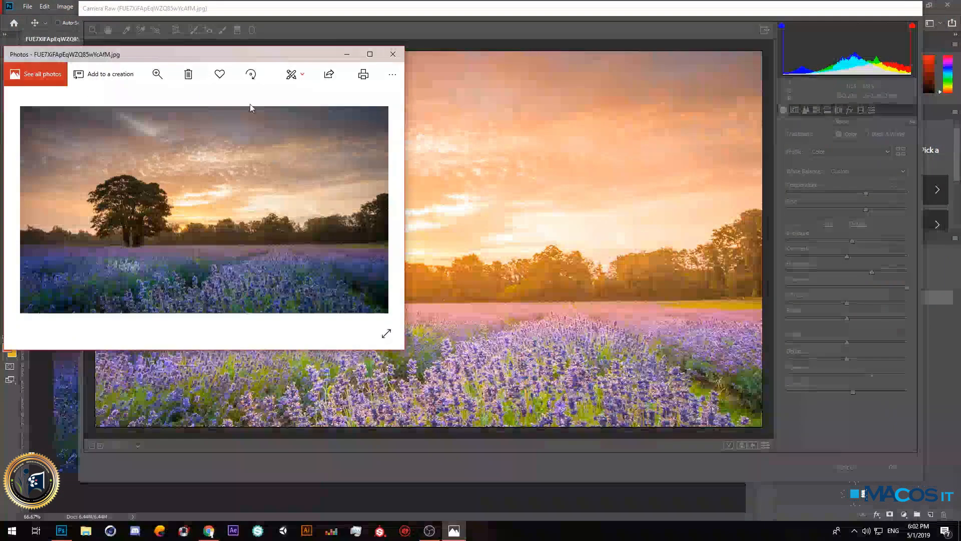
- Place the original photo beside the Camera Raw preview to compare the two versions, and minimize the original to examine the edited photo
{"action": "left_click_drag", "start_coordinate": [226, 61], "coordinate": [678, 85]}
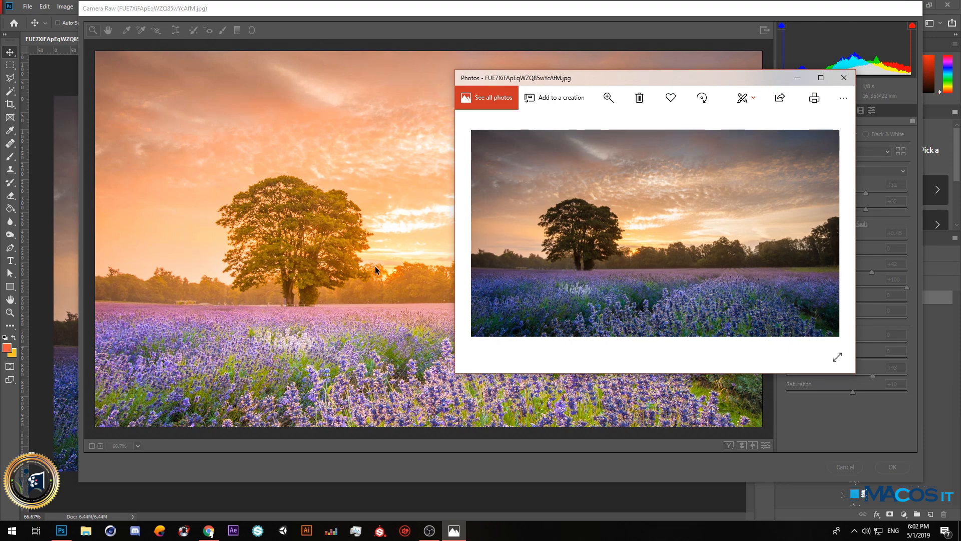
{"action": "left_click", "coordinate": [798, 78]}
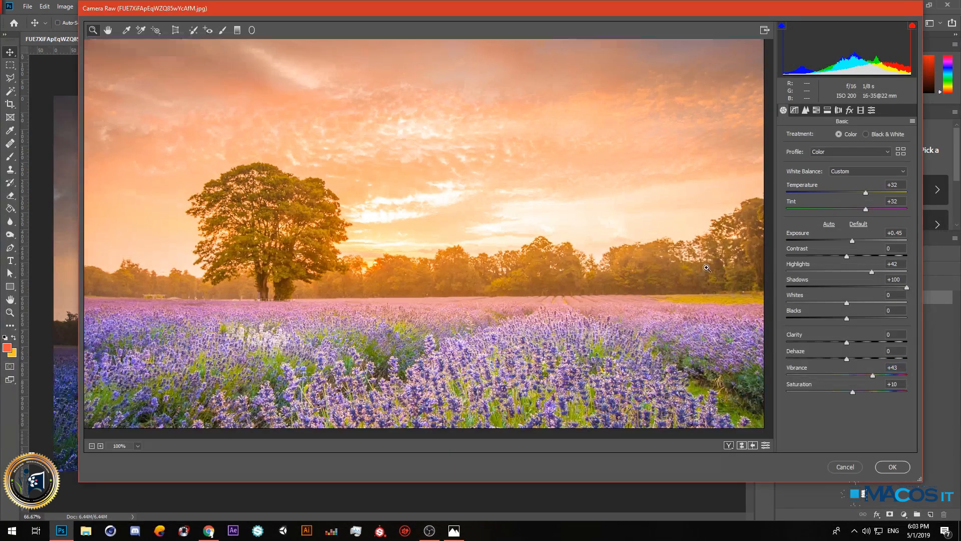
{"action": "left_click", "coordinate": [481, 280]}
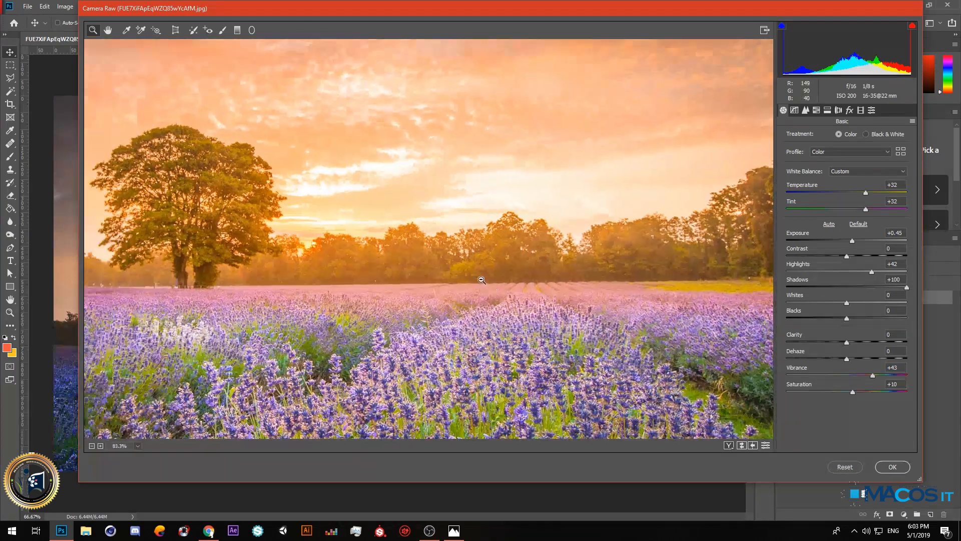
- Set the point tone curve of the photo to the Medium Contrast preset
{"action": "left_click", "coordinate": [806, 110]}
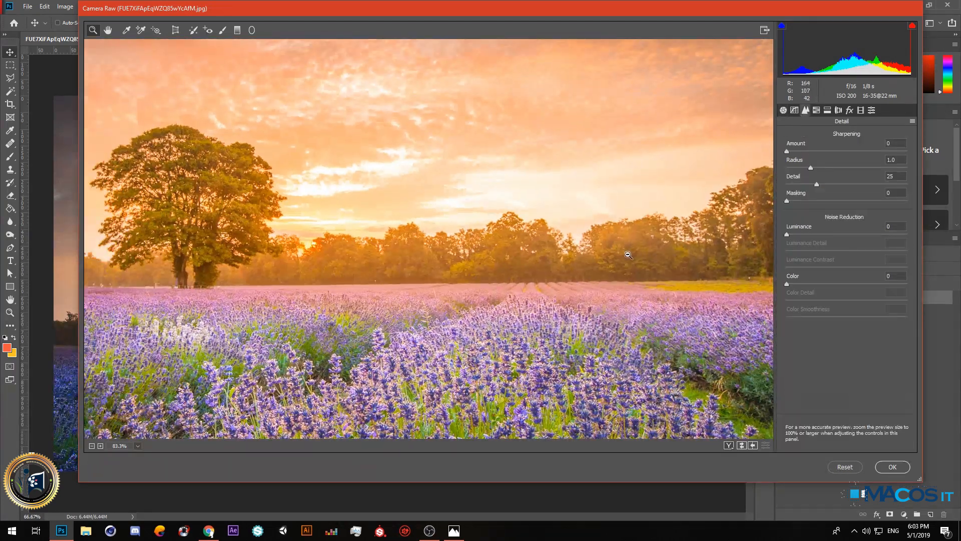
{"action": "left_click", "coordinate": [626, 254], "text": "alt"}
{"action": "left_click", "coordinate": [625, 254], "text": "alt"}
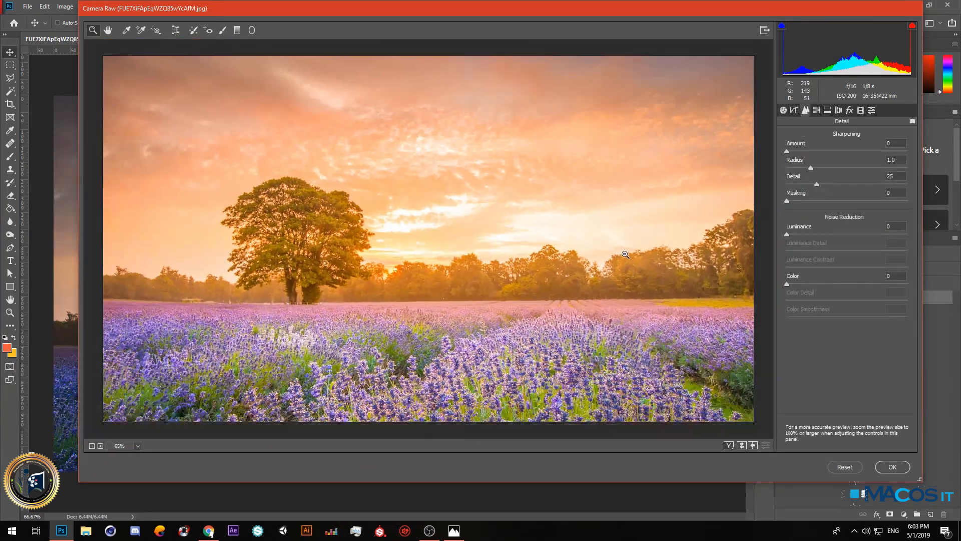
{"action": "left_click", "coordinate": [794, 110]}
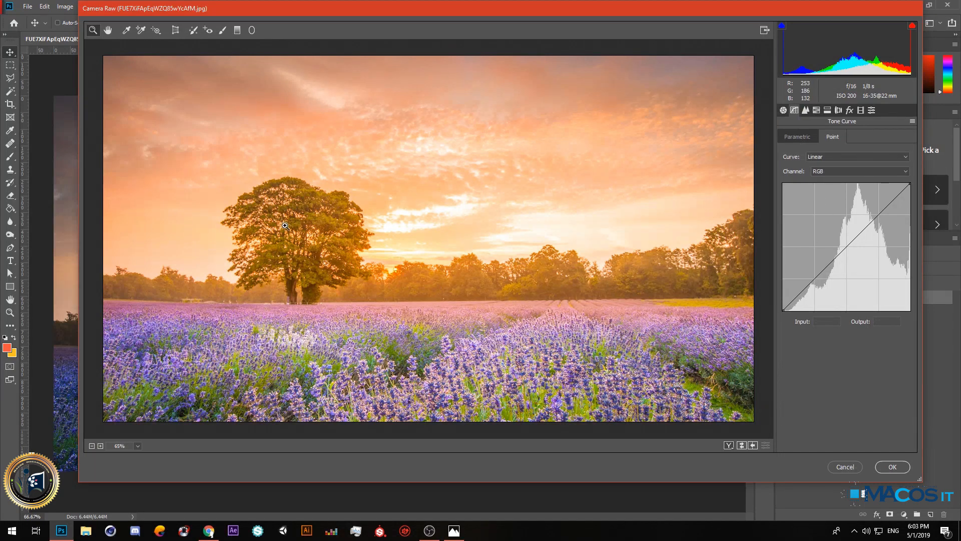
{"action": "left_click", "coordinate": [833, 169]}
{"action": "left_click", "coordinate": [817, 159]}
{"action": "left_click", "coordinate": [822, 157]}
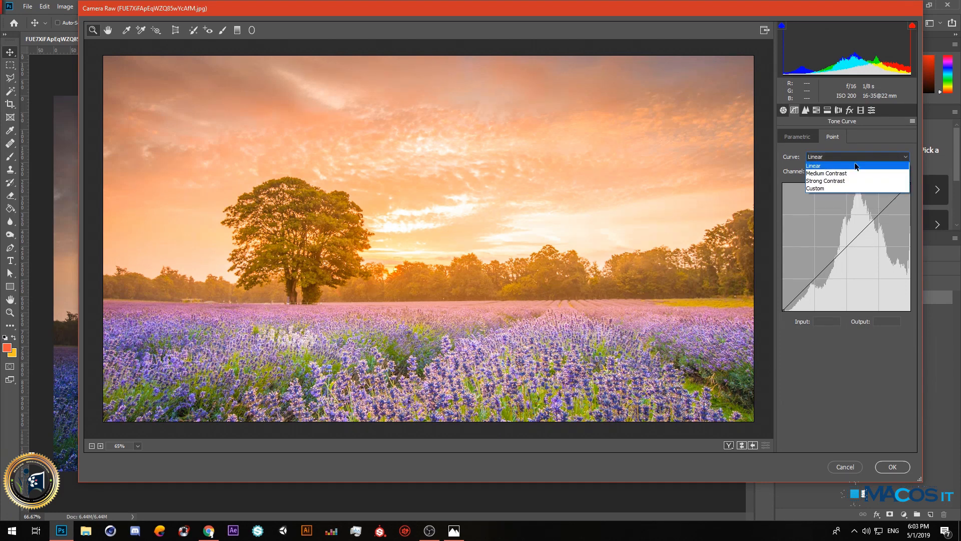
{"action": "left_click", "coordinate": [850, 174]}
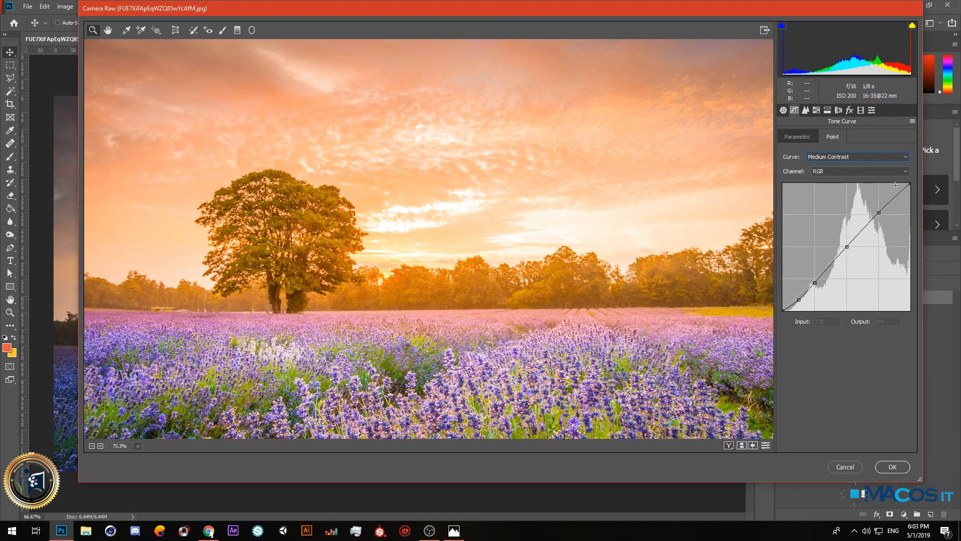
- Try the Strong Contrast and Linear presets on the point tone curve to compare their effect
{"action": "left_click", "coordinate": [830, 159]}
{"action": "left_click", "coordinate": [826, 176]}
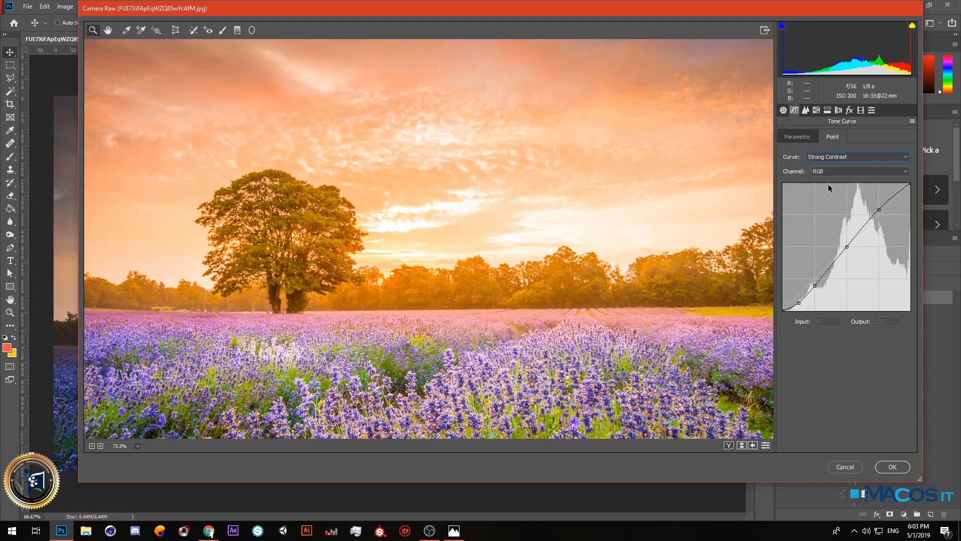
{"action": "left_click", "coordinate": [826, 157]}
{"action": "left_click", "coordinate": [826, 167]}
{"action": "left_click", "coordinate": [827, 157]}
{"action": "left_click", "coordinate": [826, 181]}
- Try a Custom point curve by shifting its shadow, midtone and highlight points slightly, with the midtone at input 125, output 130
{"action": "left_click", "coordinate": [829, 156]}
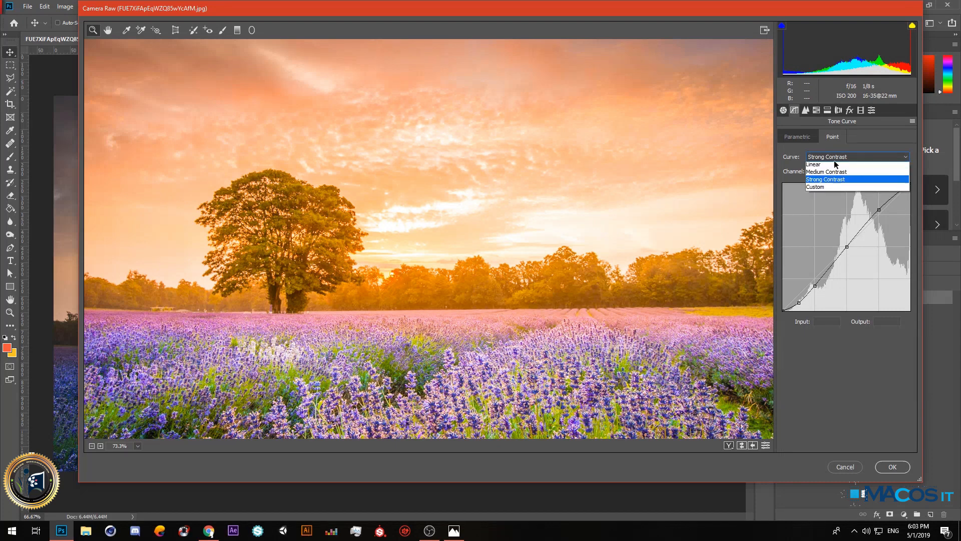
{"action": "left_click", "coordinate": [831, 189]}
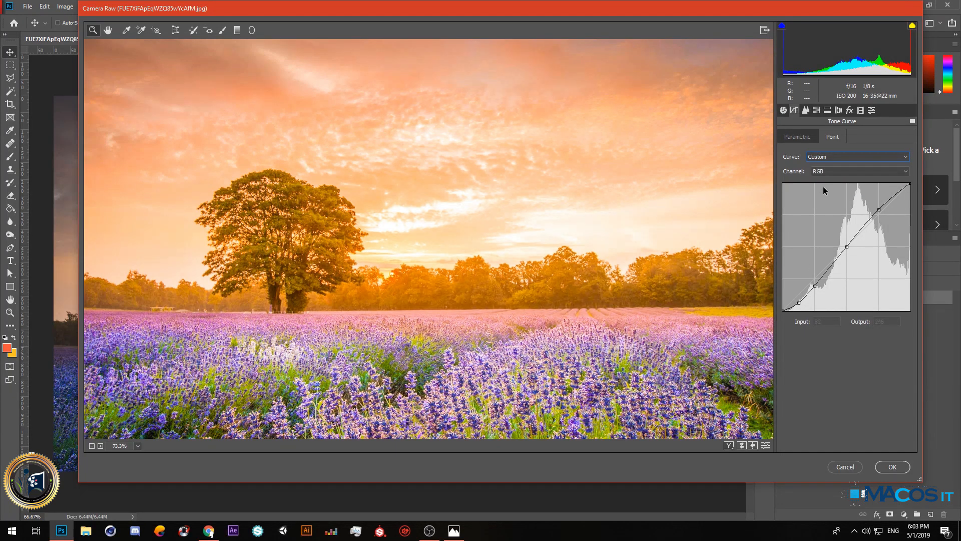
{"action": "mouse_move", "coordinate": [800, 303]}
{"action": "left_mouse_down"}
{"action": "mouse_move", "coordinate": [799, 291]}
{"action": "mouse_move", "coordinate": [801, 301]}
{"action": "left_mouse_up"}
{"action": "left_click_drag", "start_coordinate": [842, 249], "coordinate": [845, 245]}
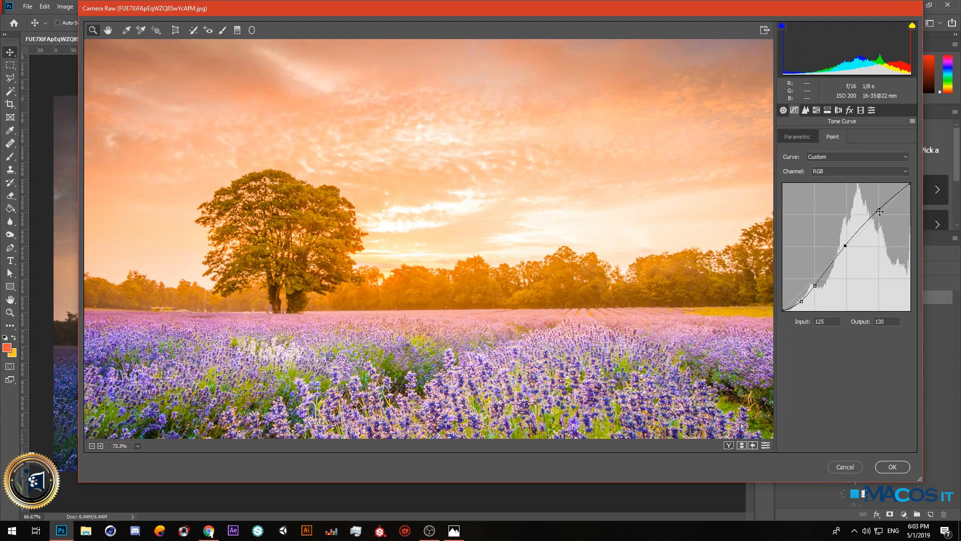
{"action": "left_click_drag", "start_coordinate": [880, 210], "coordinate": [886, 217]}
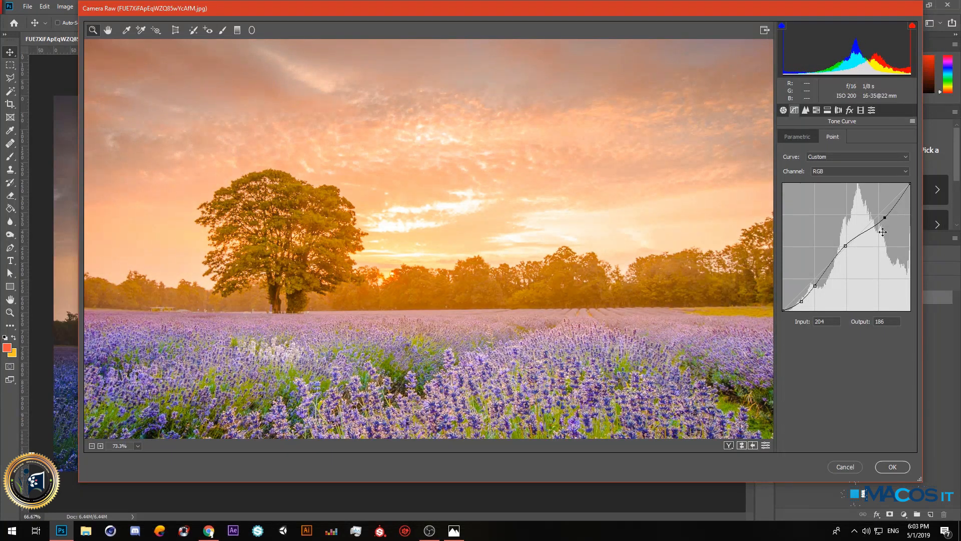
{"action": "left_click_drag", "start_coordinate": [886, 215], "coordinate": [883, 210]}
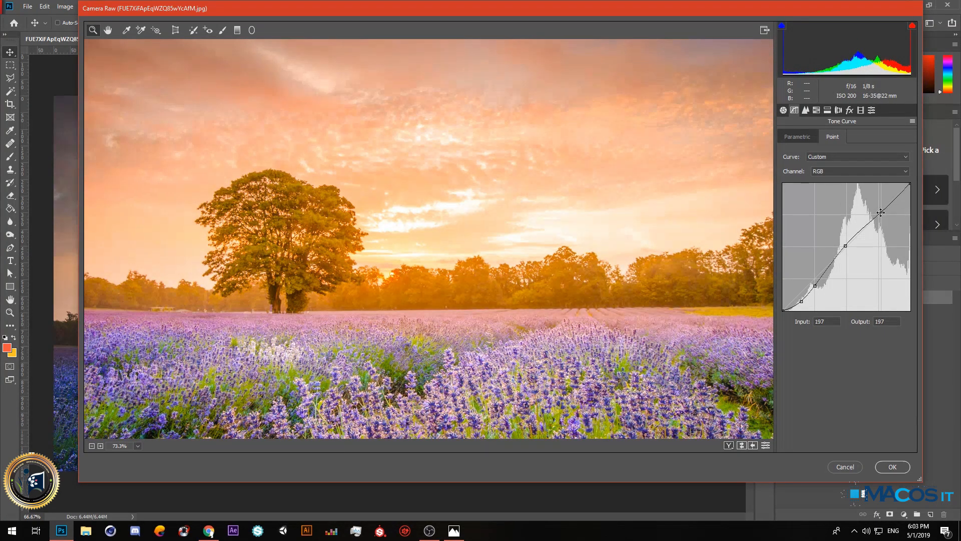
- Return the point tone curve from the custom shape to the Medium Contrast preset
{"action": "left_click", "coordinate": [827, 157]}
{"action": "left_click", "coordinate": [837, 173]}
{"action": "left_click", "coordinate": [844, 159]}
{"action": "left_click", "coordinate": [851, 175]}
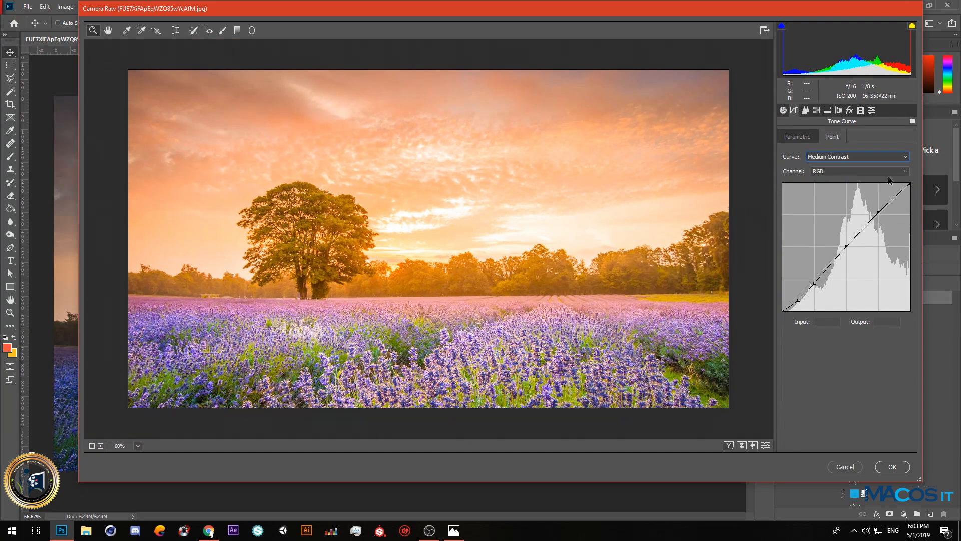
- Set the photo's sharpening Amount to 8, judging the effect of different strengths on the lavender flowers up close
{"action": "left_click", "coordinate": [807, 110]}
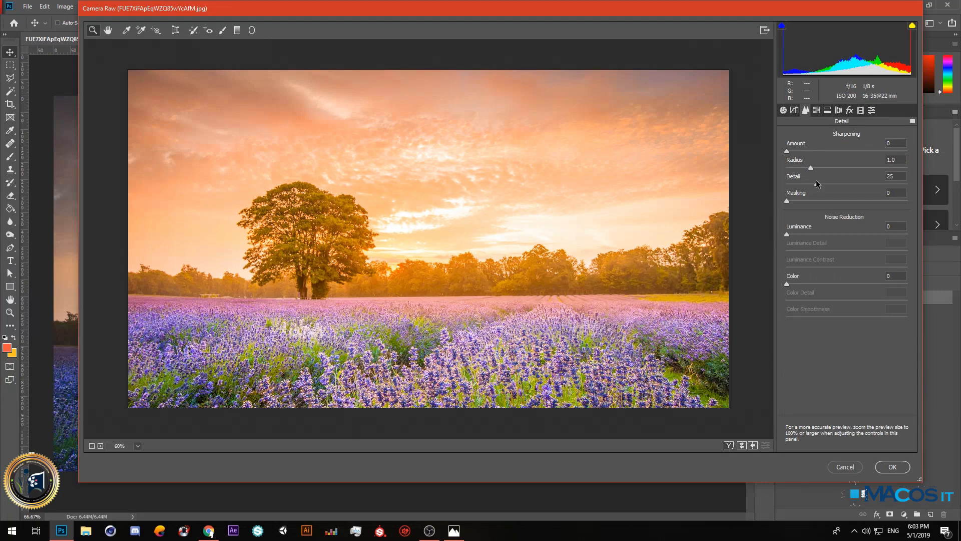
{"action": "scroll", "coordinate": [420, 387], "scroll_direction": "up", "scroll_amount": 3}
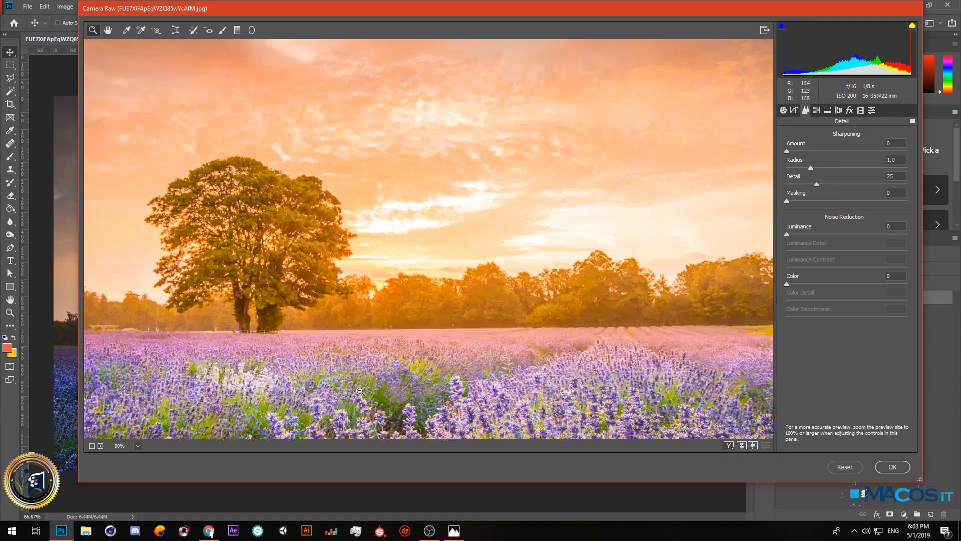
{"action": "scroll", "coordinate": [420, 387], "scroll_direction": "up", "scroll_amount": 5}
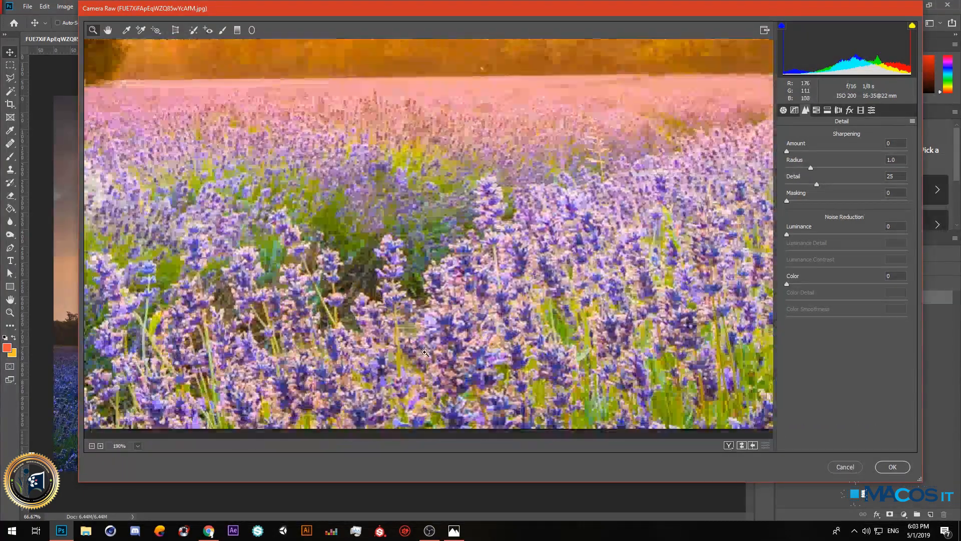
{"action": "left_click_drag", "start_coordinate": [787, 151], "coordinate": [805, 150]}
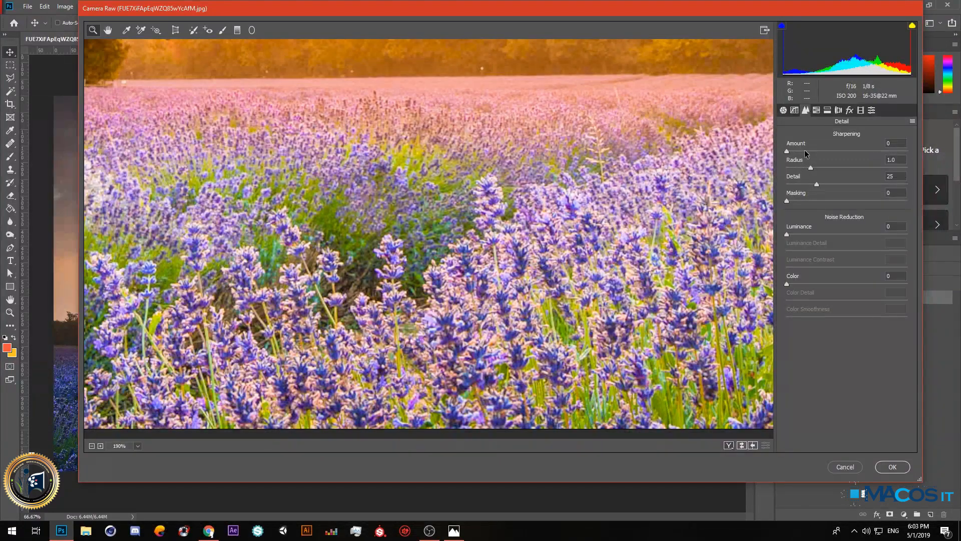
{"action": "scroll", "coordinate": [448, 332], "scroll_direction": "up", "scroll_amount": 1}
{"action": "scroll", "coordinate": [448, 332], "scroll_direction": "up", "scroll_amount": 1}
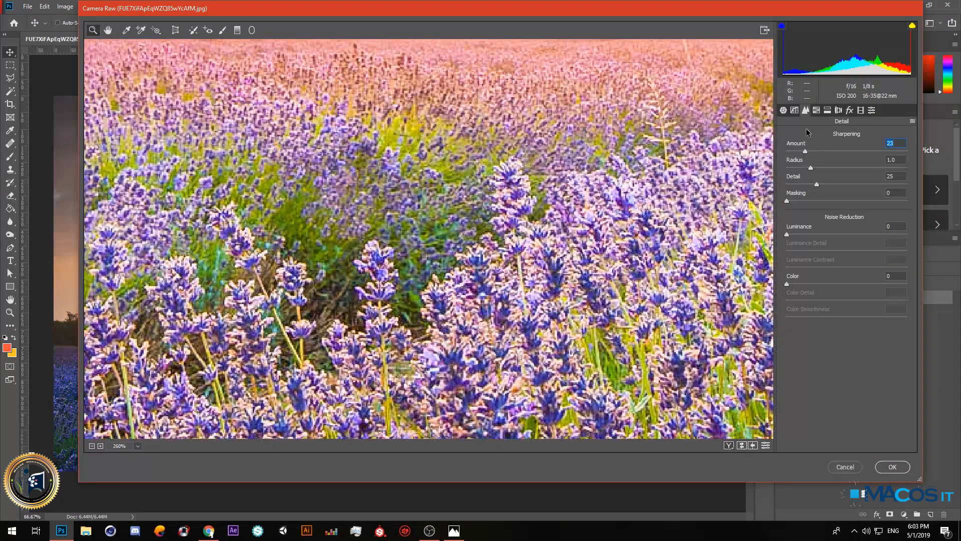
{"action": "left_click", "coordinate": [794, 152]}
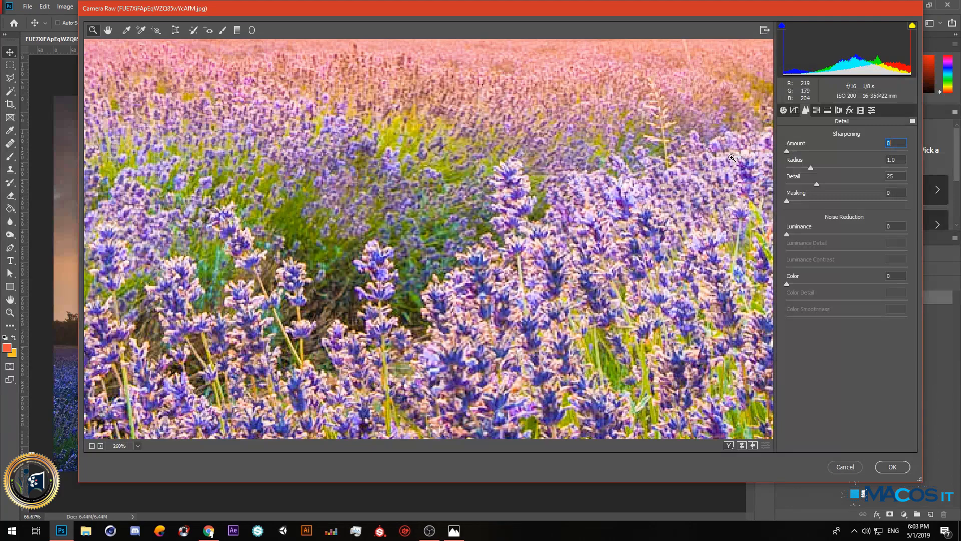
{"action": "mouse_move", "coordinate": [795, 152]}
{"action": "left_mouse_down"}
{"action": "mouse_move", "coordinate": [823, 153]}
{"action": "mouse_move", "coordinate": [793, 152]}
{"action": "left_mouse_up"}
{"action": "left_click", "coordinate": [331, 266], "text": "alt"}
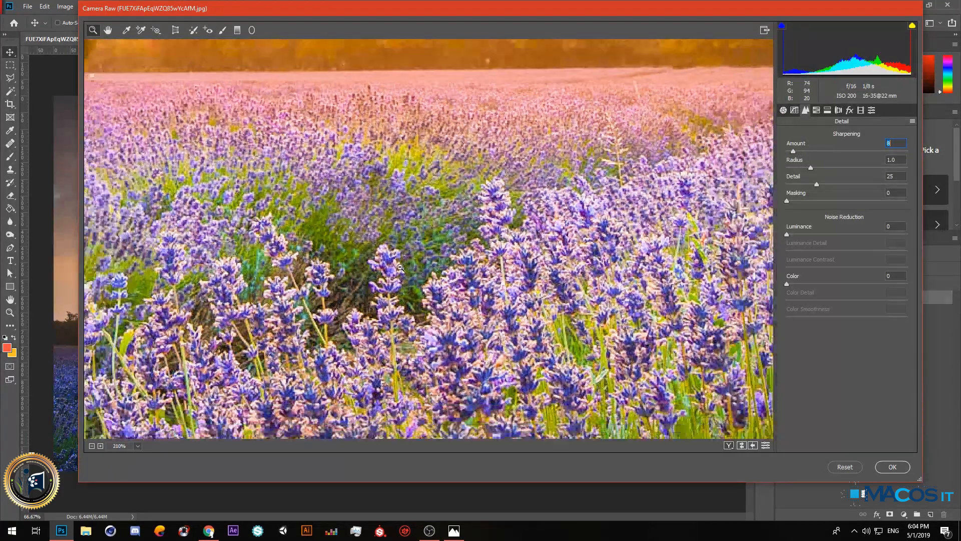
{"action": "left_click", "coordinate": [331, 266], "text": "alt"}
{"action": "left_click", "coordinate": [331, 266], "text": "alt"}
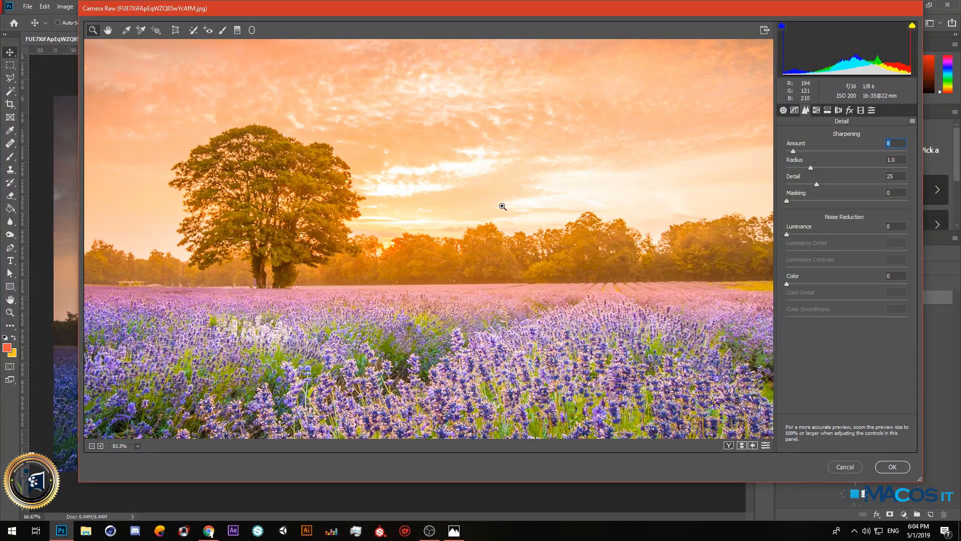
- Fine-tune the Detail, Amount and Radius of the photo's sharpening
{"action": "left_click_drag", "start_coordinate": [817, 184], "coordinate": [825, 184]}
{"action": "mouse_move", "coordinate": [800, 149]}
{"action": "left_mouse_down"}
{"action": "mouse_move", "coordinate": [817, 151]}
{"action": "mouse_move", "coordinate": [806, 152]}
{"action": "left_mouse_up"}
{"action": "mouse_move", "coordinate": [827, 184]}
{"action": "left_mouse_down"}
{"action": "mouse_move", "coordinate": [793, 187]}
{"action": "mouse_move", "coordinate": [816, 170]}
{"action": "left_mouse_up"}
{"action": "left_click", "coordinate": [799, 168]}
- Shift the hue of the Reds to +84 in the HSL adjustments, checking the field and the whole photo
{"action": "left_click", "coordinate": [812, 111]}
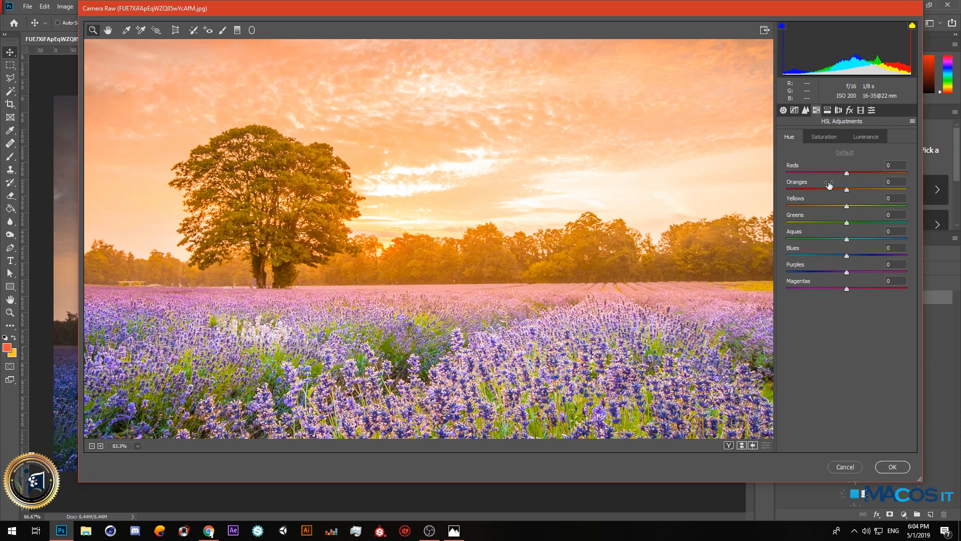
{"action": "mouse_move", "coordinate": [847, 172]}
{"action": "left_mouse_down"}
{"action": "mouse_move", "coordinate": [783, 181]}
{"action": "mouse_move", "coordinate": [841, 186]}
{"action": "left_mouse_up"}
{"action": "type", "text": "0"}
{"action": "scroll", "coordinate": [381, 270], "scroll_direction": "up", "scroll_amount": 3}
{"action": "scroll", "coordinate": [381, 270], "scroll_direction": "down", "scroll_amount": 2}
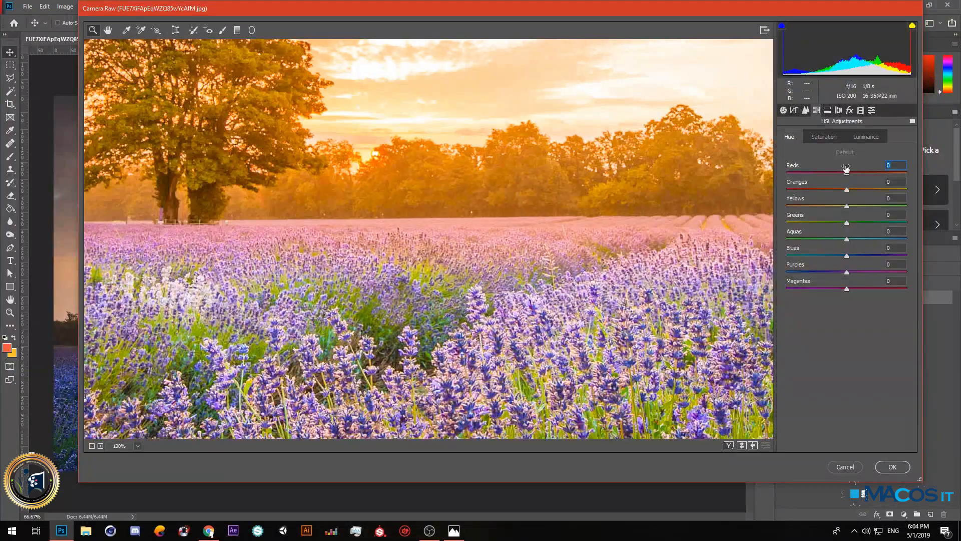
{"action": "left_click_drag", "start_coordinate": [829, 174], "coordinate": [897, 172]}
{"action": "left_click", "coordinate": [314, 245], "text": "alt"}
{"action": "left_click", "coordinate": [314, 246], "text": "alt"}
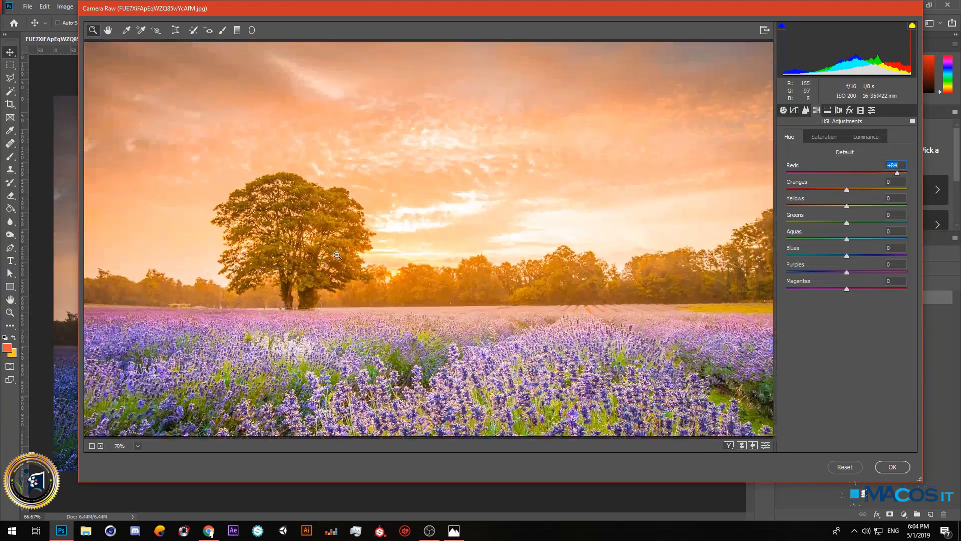
- Look through the HSL Saturation and Luminance, Split Toning, Effects and Calibration settings, finishing at the list of presets
{"action": "left_click", "coordinate": [844, 137]}
{"action": "left_click", "coordinate": [870, 137]}
{"action": "left_click", "coordinate": [798, 141]}
{"action": "left_click", "coordinate": [828, 111]}
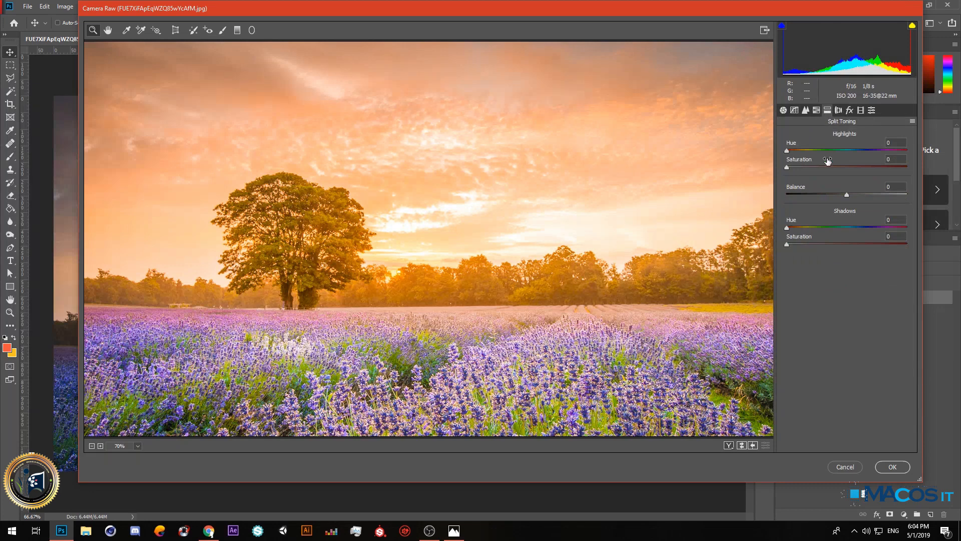
{"action": "left_click", "coordinate": [849, 110]}
{"action": "left_click", "coordinate": [861, 110]}
{"action": "left_click", "coordinate": [872, 111]}
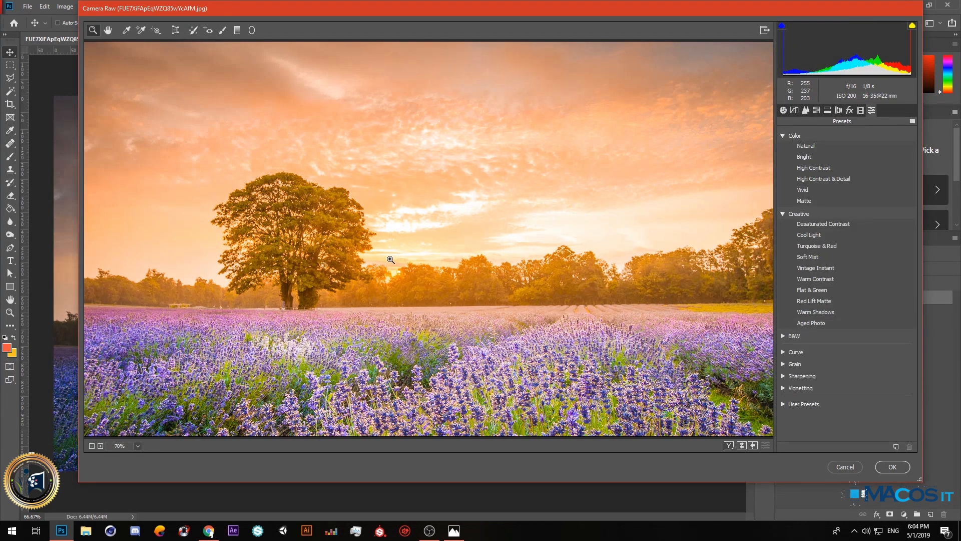
{"action": "left_click", "coordinate": [436, 230], "text": "alt"}
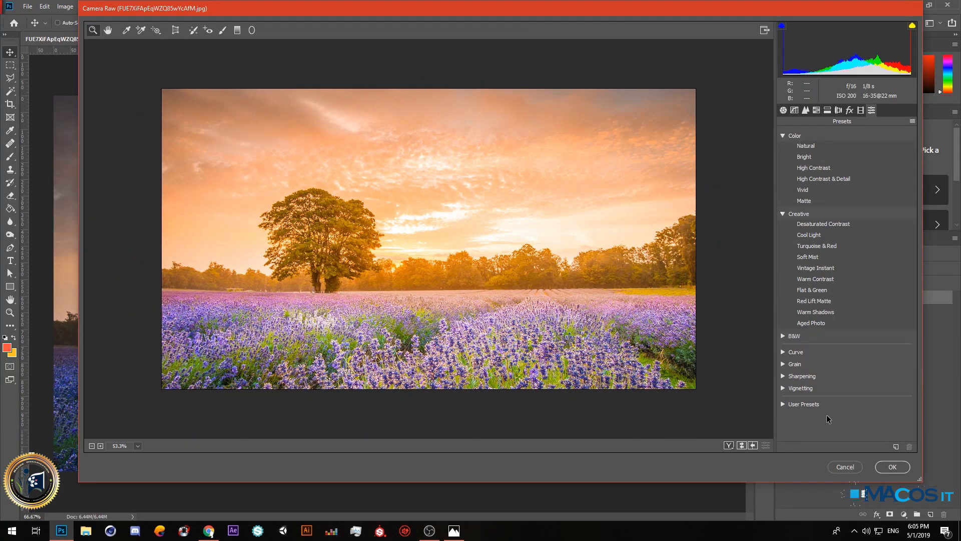
- Start a new preset from the current adjustments and name it with the creator's name followed by 1
{"action": "left_click", "coordinate": [896, 446]}
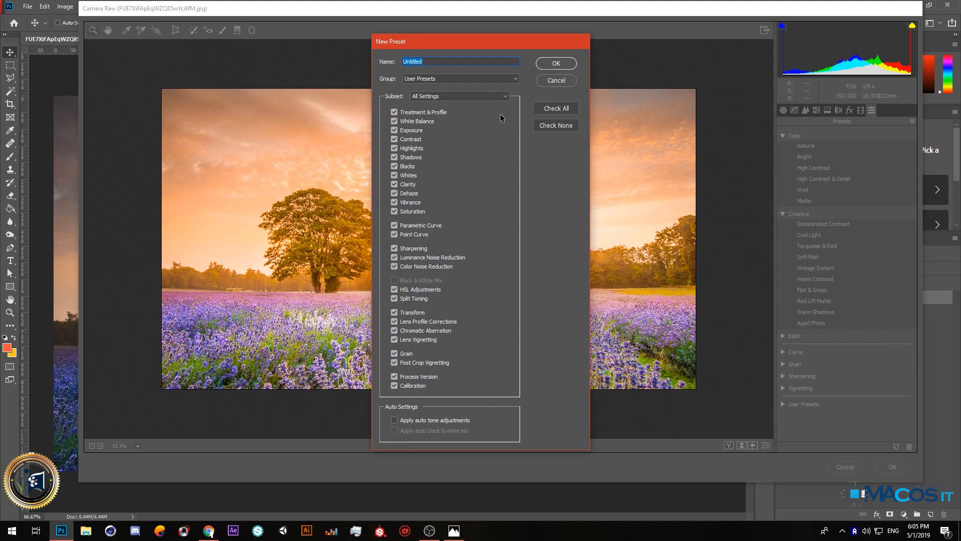
{"action": "type", "text": "Karokh2"}
{"action": "key", "text": "BackSpace"}
{"action": "type", "text": "1"}
{"action": "left_click", "coordinate": [432, 80]}
{"action": "left_click", "coordinate": [433, 79]}
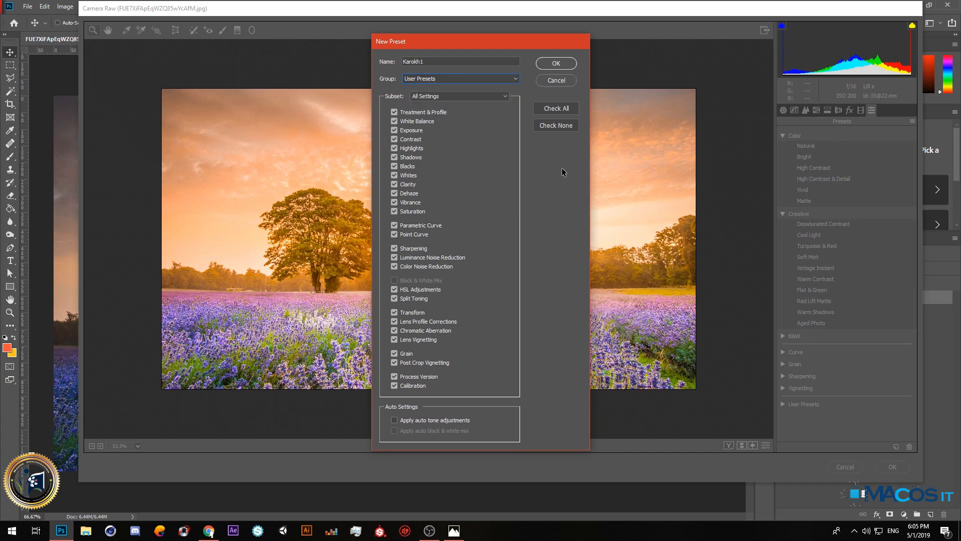
- Assign the preset to a new group named Effect Lanscabe and save it with all settings included
{"action": "left_click", "coordinate": [430, 77]}
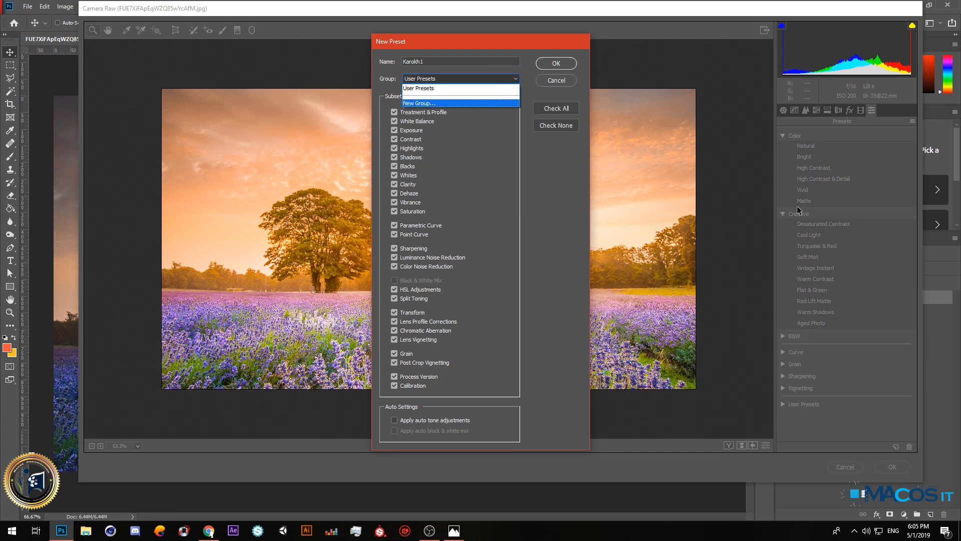
{"action": "left_click", "coordinate": [430, 103]}
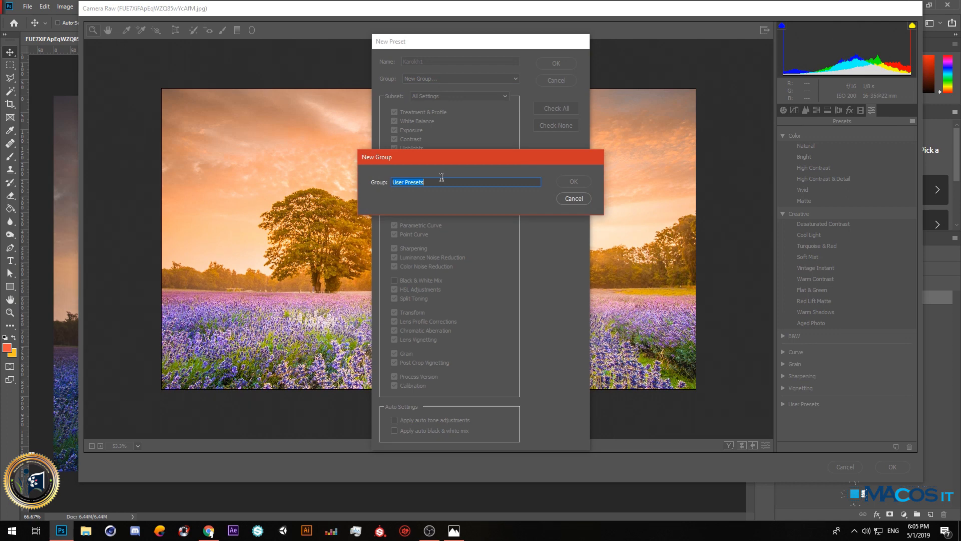
{"action": "type", "text": "Effect Lanscabe"}
{"action": "left_click", "coordinate": [574, 182]}
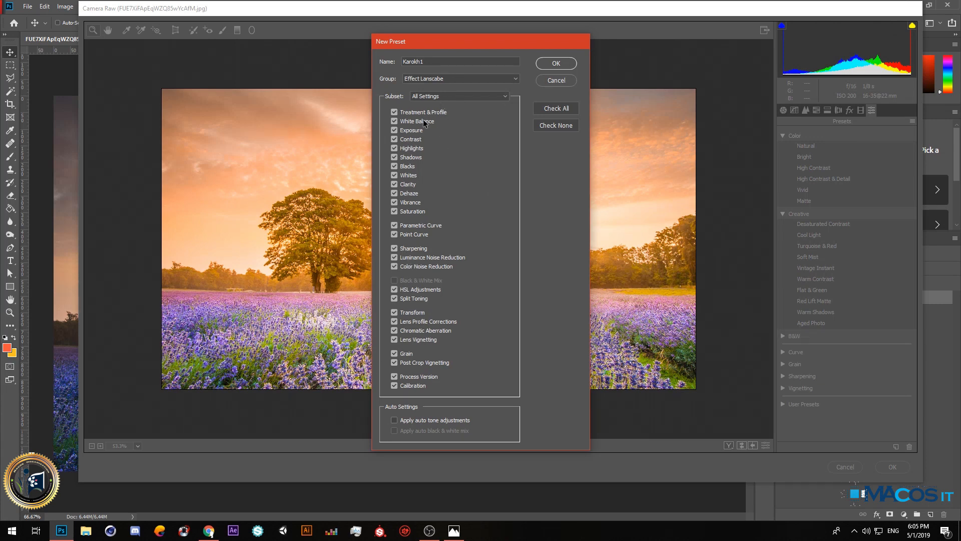
{"action": "left_click", "coordinate": [555, 64]}
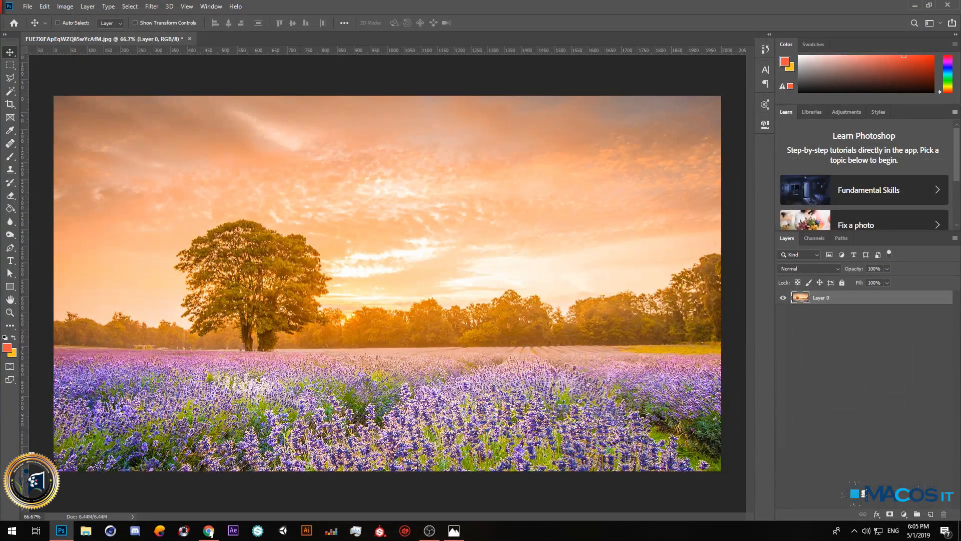
- Bring NZ_Landscape_from_the_van.jpg from the browser into Photoshop as a new document and open the Camera Raw Filter on it
{"action": "key", "text": "alt+Tab"}
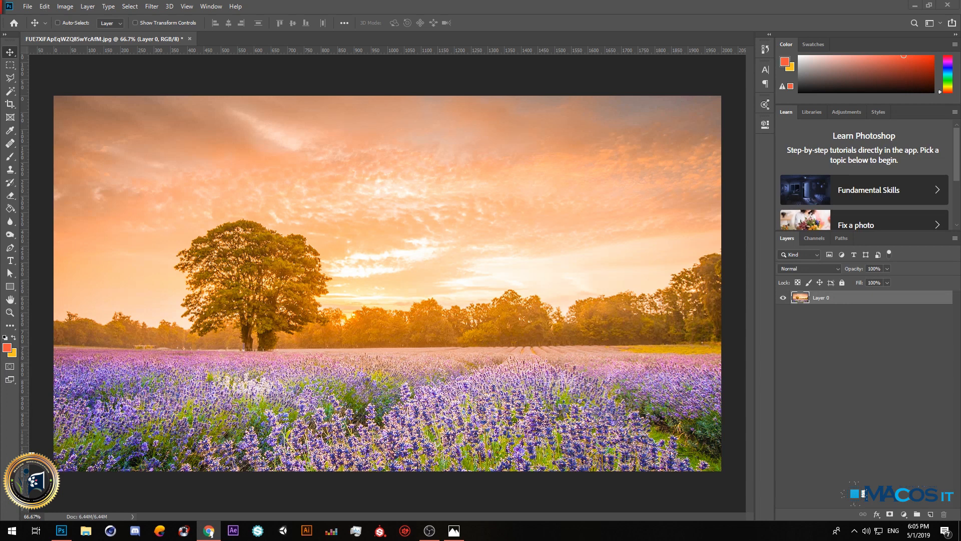
{"action": "left_click_drag", "start_coordinate": [215, 80], "coordinate": [226, 39]}
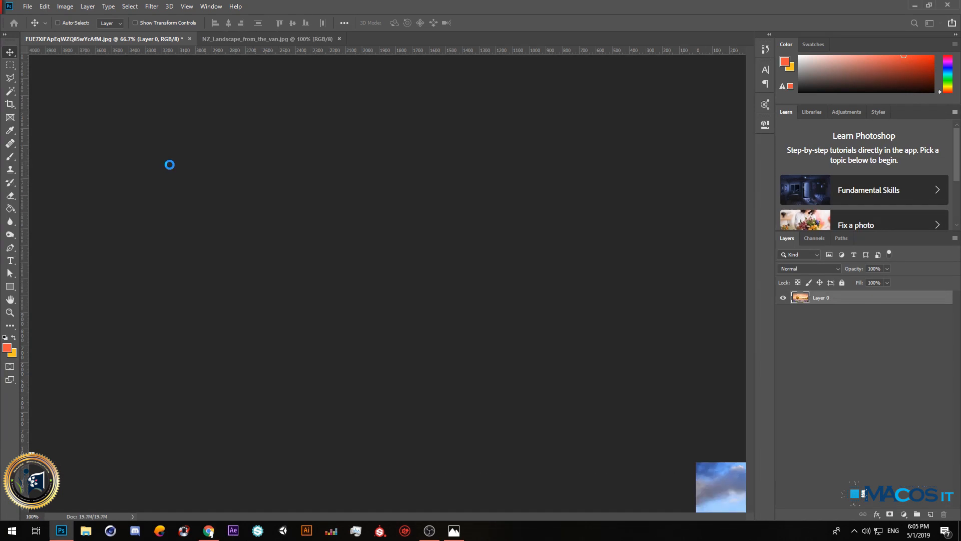
{"action": "left_click", "coordinate": [152, 6]}
{"action": "left_click", "coordinate": [177, 66]}
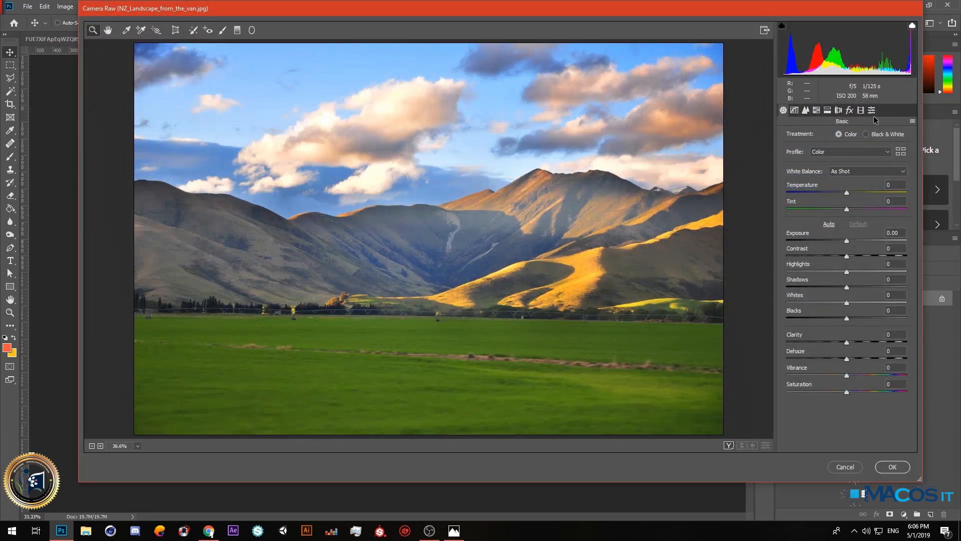
- Try the saved preset from the Effect Lanscabe group and user preset 1 on the mountain photo
{"action": "left_click", "coordinate": [872, 110]}
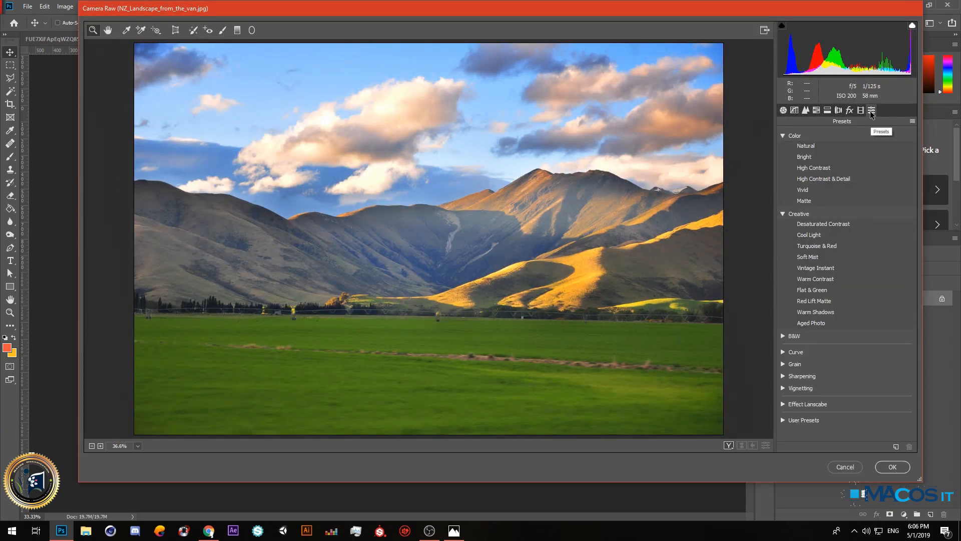
{"action": "left_click", "coordinate": [784, 136]}
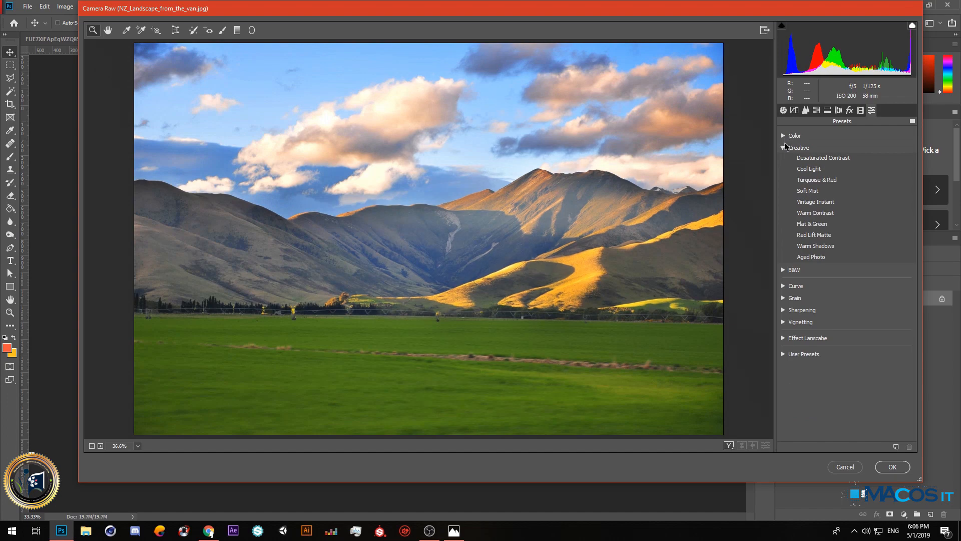
{"action": "left_click", "coordinate": [784, 148]}
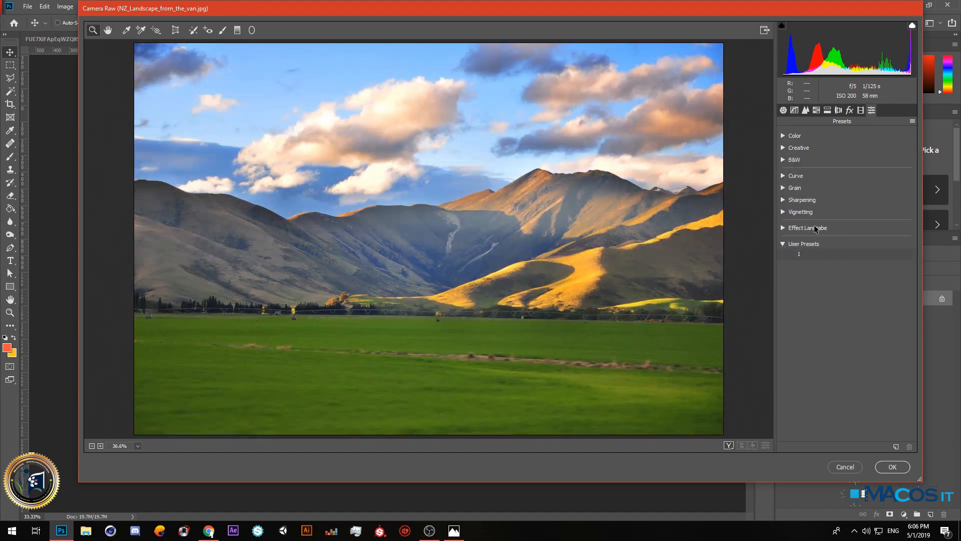
{"action": "left_click", "coordinate": [801, 256]}
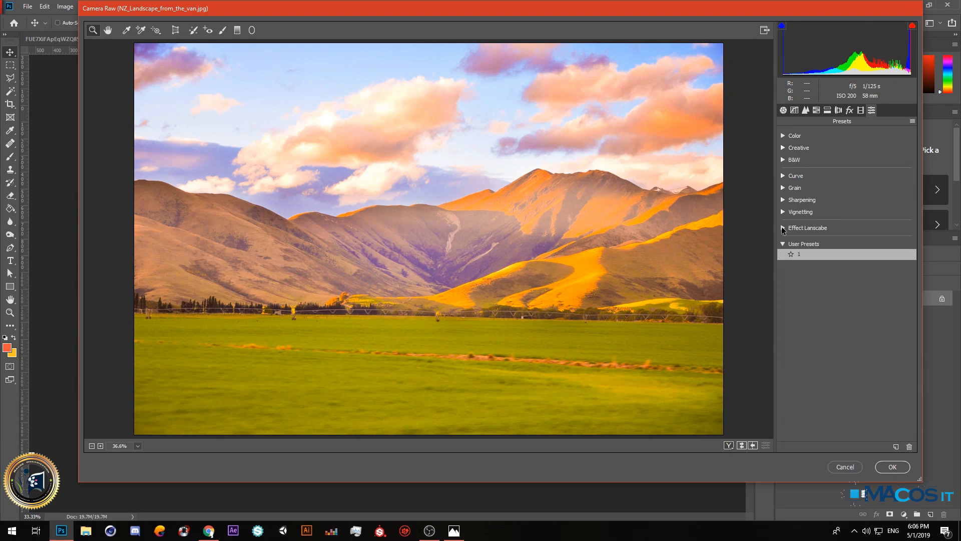
{"action": "left_click", "coordinate": [783, 228]}
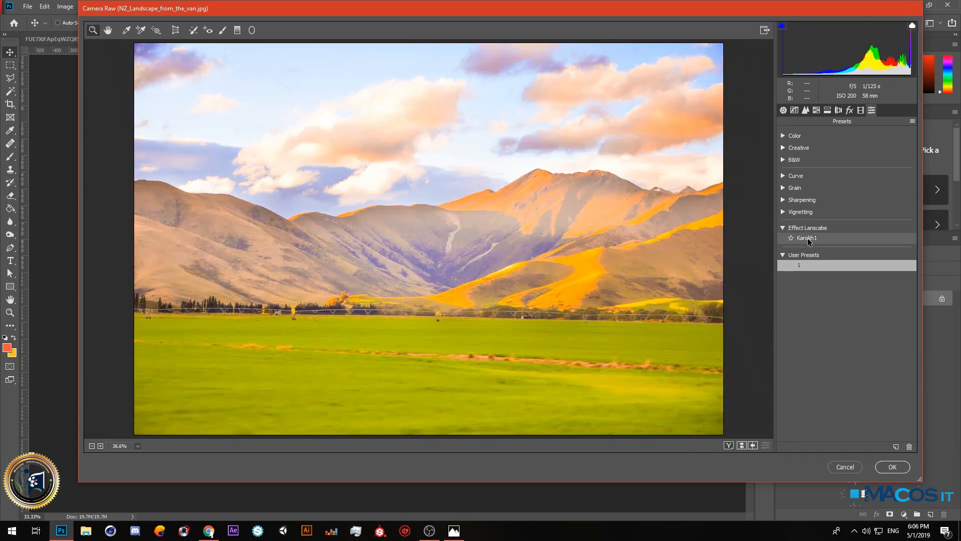
{"action": "left_click", "coordinate": [808, 240]}
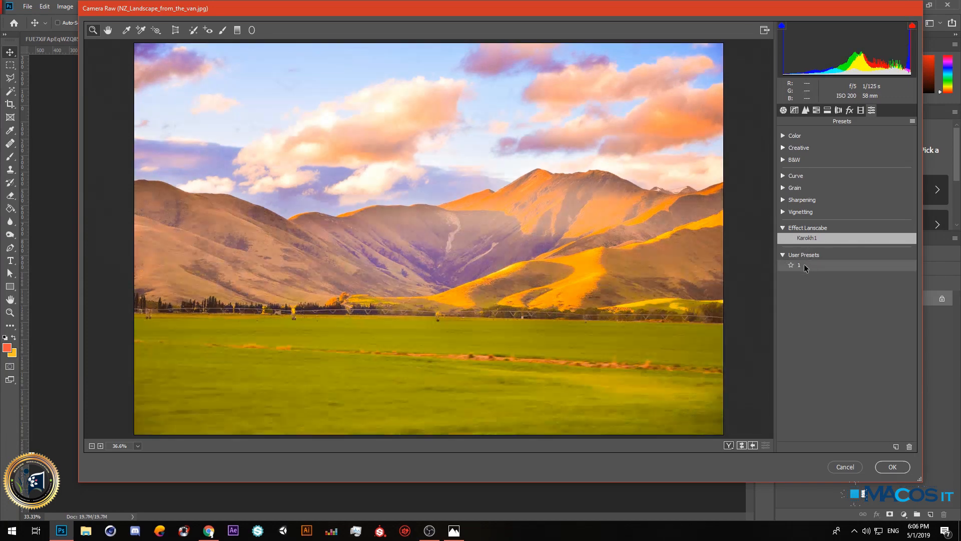
{"action": "left_click", "coordinate": [804, 267]}
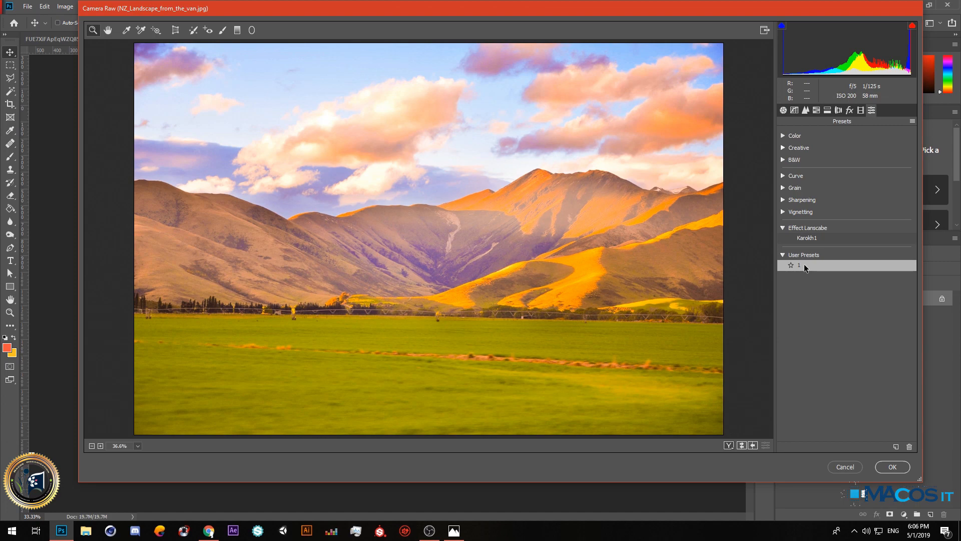
- Cancel the Camera Raw changes and close the mountain photo
{"action": "left_click", "coordinate": [783, 148]}
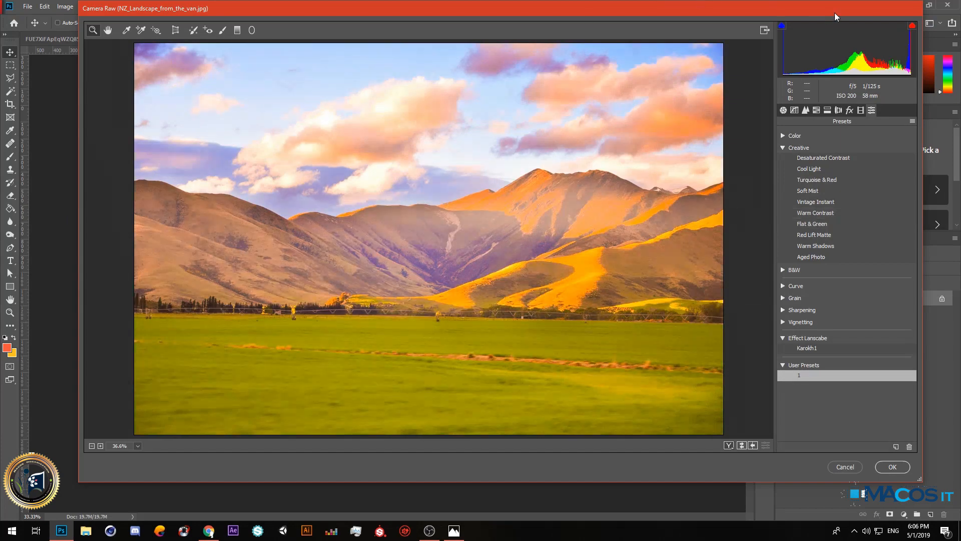
{"action": "left_click", "coordinate": [847, 467]}
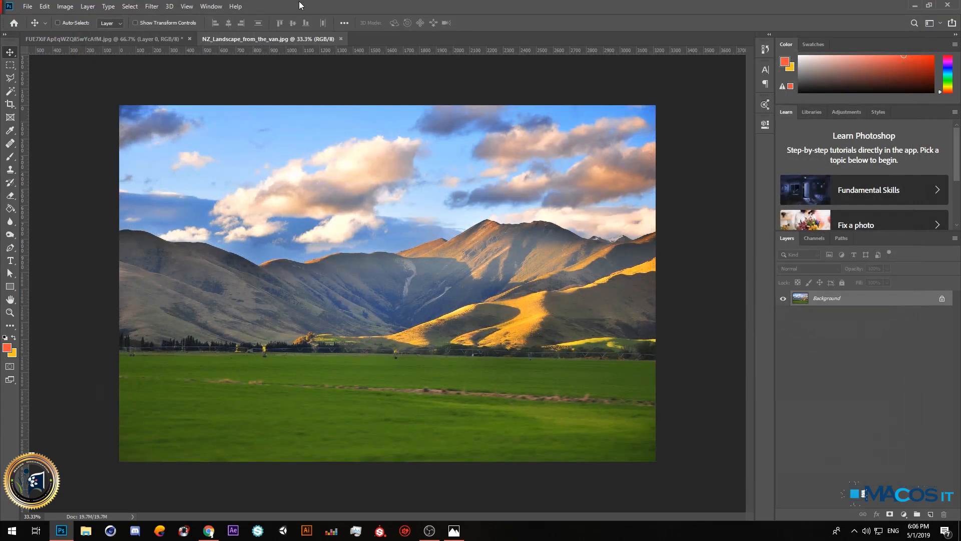
{"action": "left_click", "coordinate": [340, 39]}
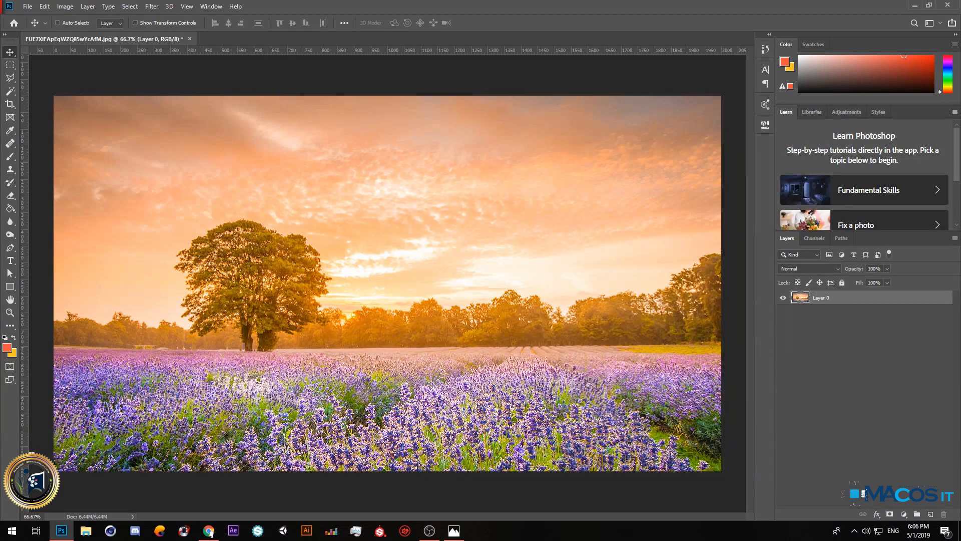
- Bring the purple lake sunset photo from the browser into Photoshop as a new document and open the Camera Raw Filter on it
{"action": "left_click", "coordinate": [209, 530]}
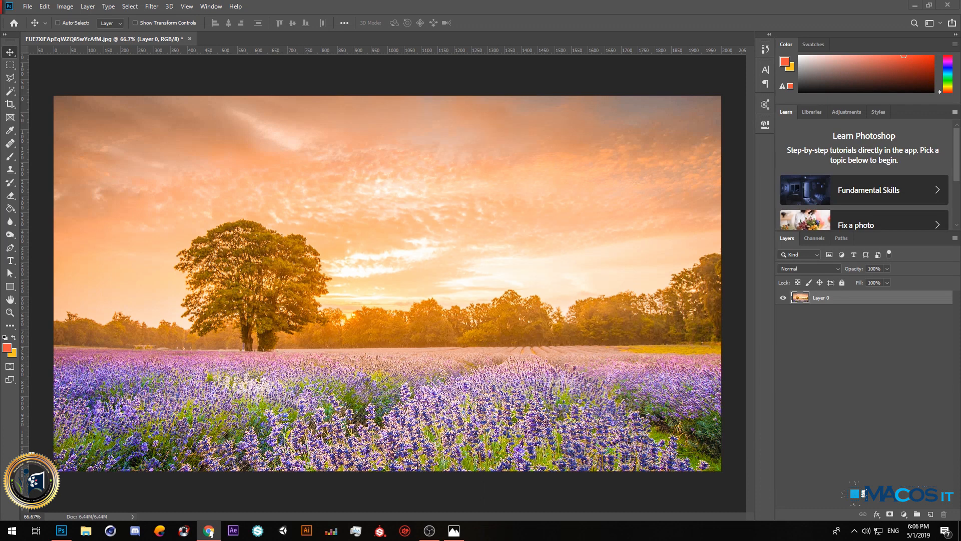
{"action": "left_click_drag", "start_coordinate": [150, 111], "coordinate": [217, 60]}
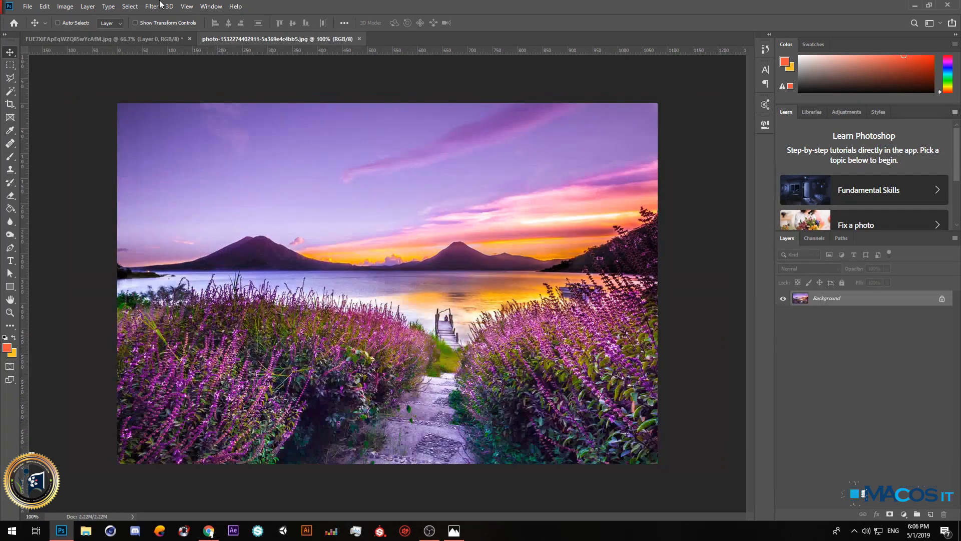
{"action": "left_click", "coordinate": [152, 6]}
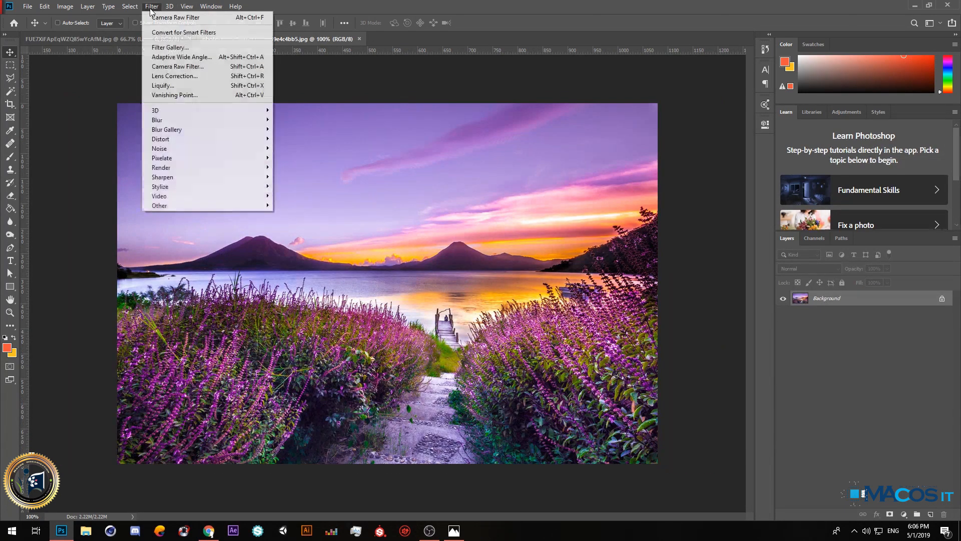
{"action": "left_click", "coordinate": [177, 67]}
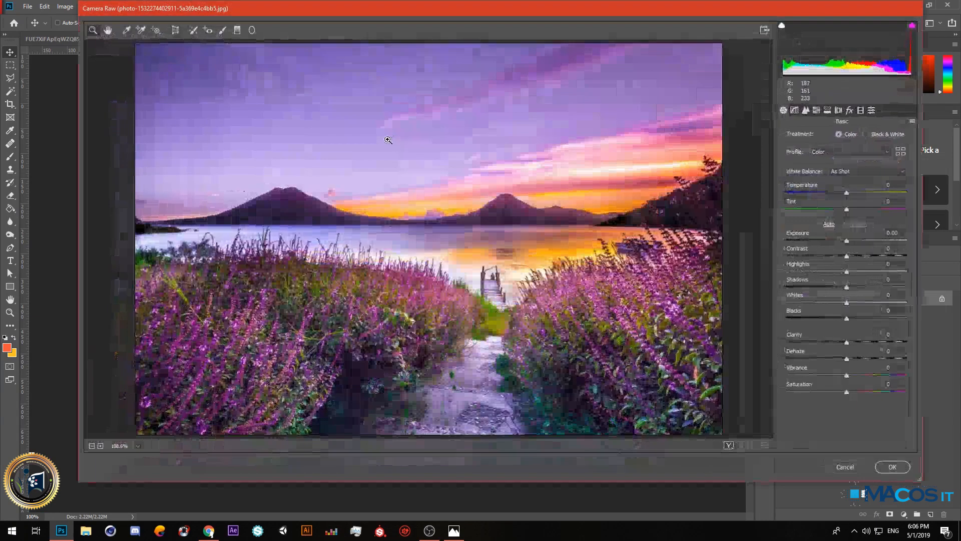
- Apply the saved preset from the Effect Lanscabe group to the lake photo and lower Exposure to +0.05
{"action": "left_click", "coordinate": [872, 109]}
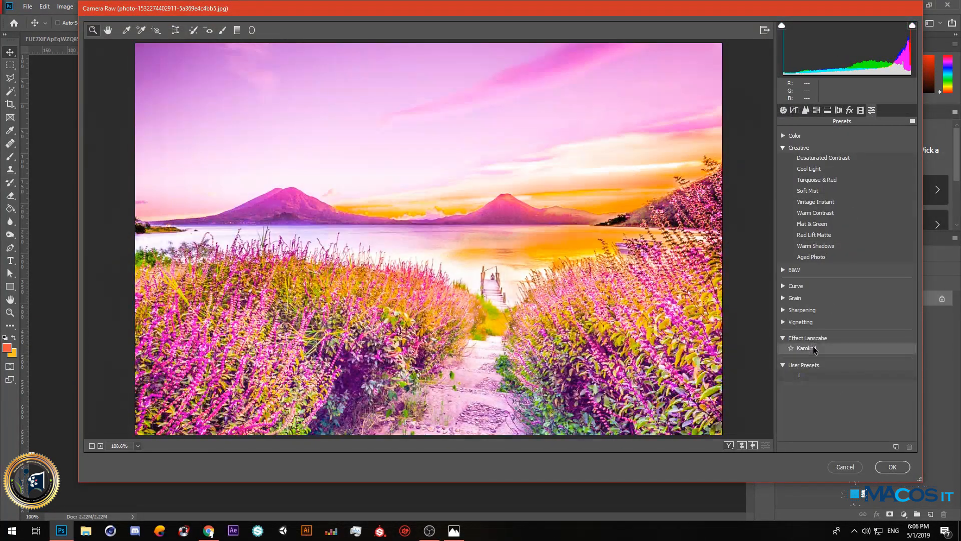
{"action": "left_click", "coordinate": [813, 347]}
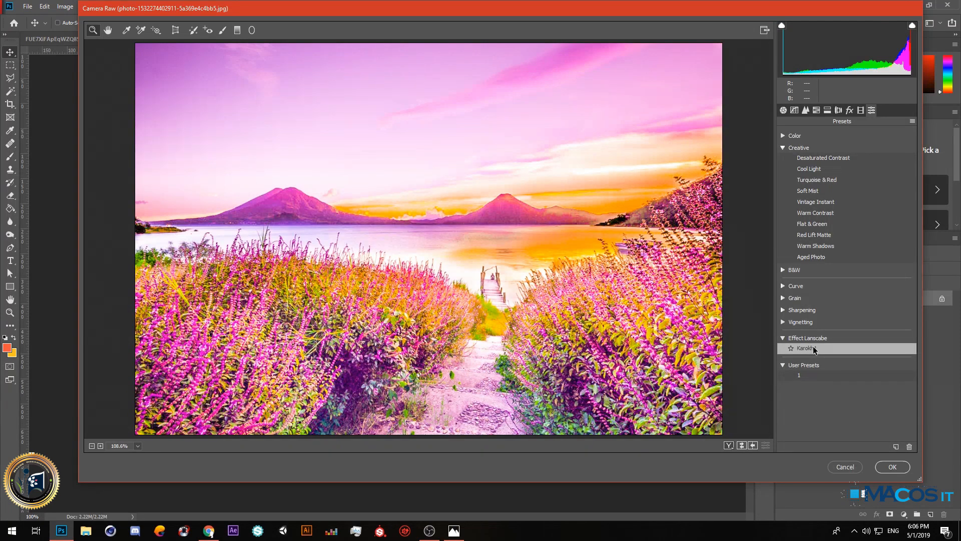
{"action": "left_click", "coordinate": [783, 109]}
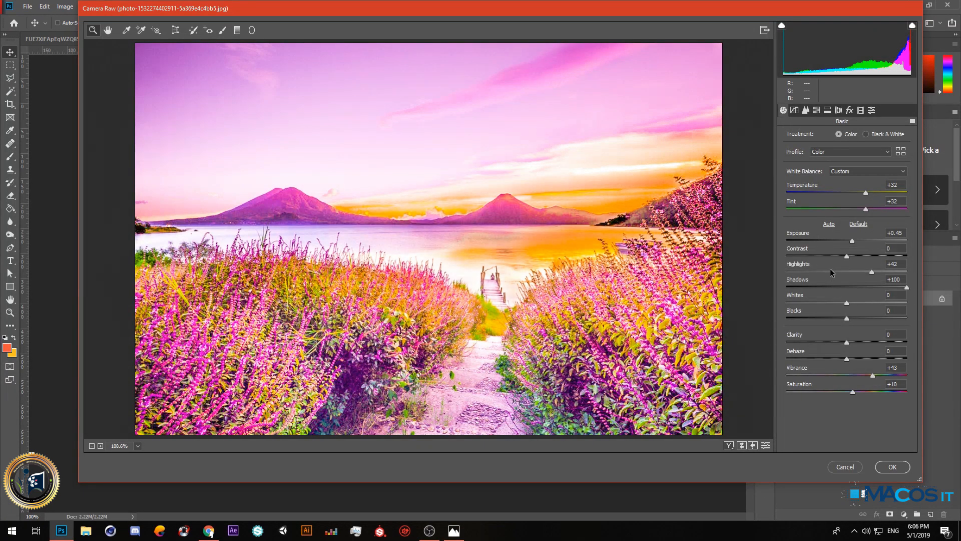
{"action": "left_click_drag", "start_coordinate": [853, 241], "coordinate": [848, 242]}
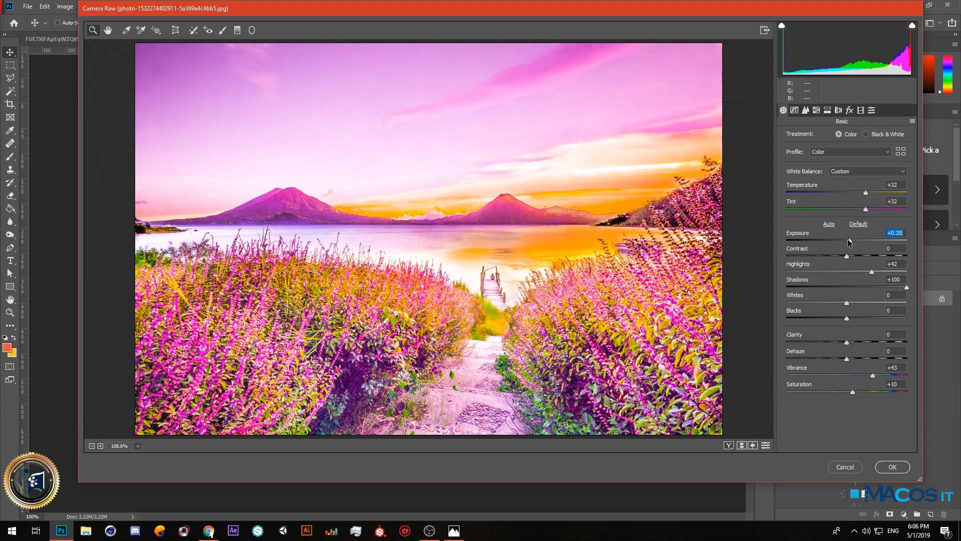
- Reduce the sharpening to Amount 0, Radius 0.5 and Detail 0, and adjust the tone curve
{"action": "left_click", "coordinate": [805, 111]}
{"action": "left_click_drag", "start_coordinate": [804, 151], "coordinate": [782, 187]}
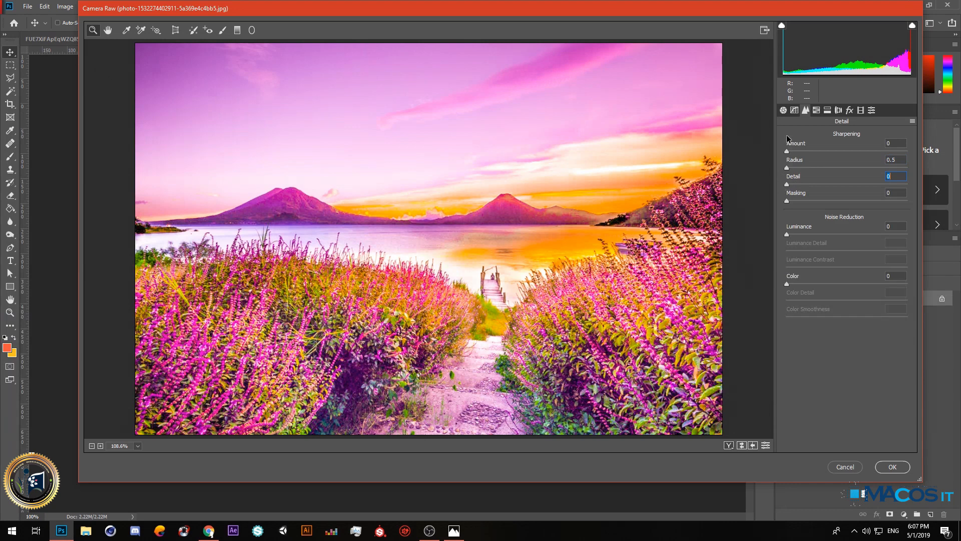
{"action": "left_click", "coordinate": [795, 110]}
{"action": "left_click", "coordinate": [837, 158]}
{"action": "left_click", "coordinate": [831, 166]}
- Set Vibrance to +11, Saturation to +6 and Temperature to +13, and apply the Camera Raw adjustments to the lake photo
{"action": "left_click", "coordinate": [784, 110]}
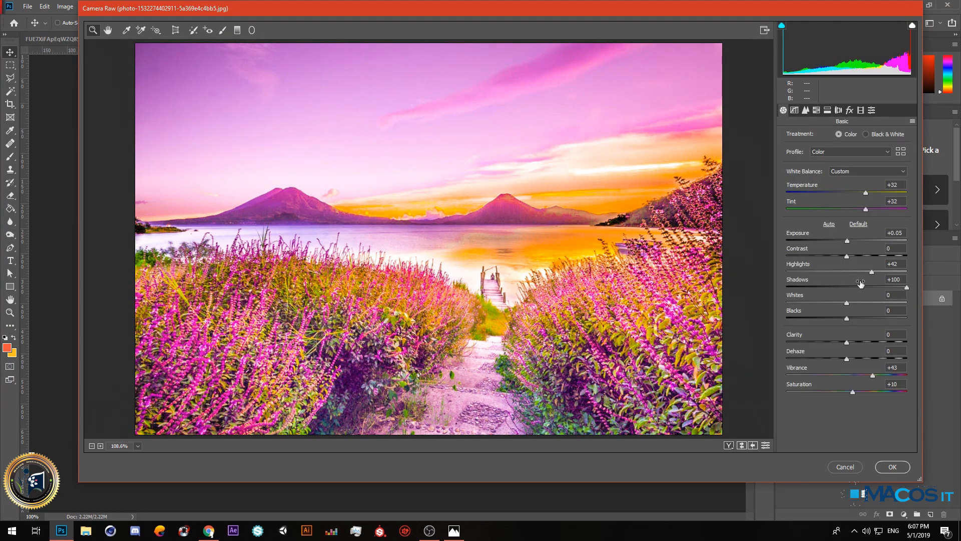
{"action": "left_click", "coordinate": [869, 377]}
{"action": "left_click_drag", "start_coordinate": [868, 380], "coordinate": [851, 392]}
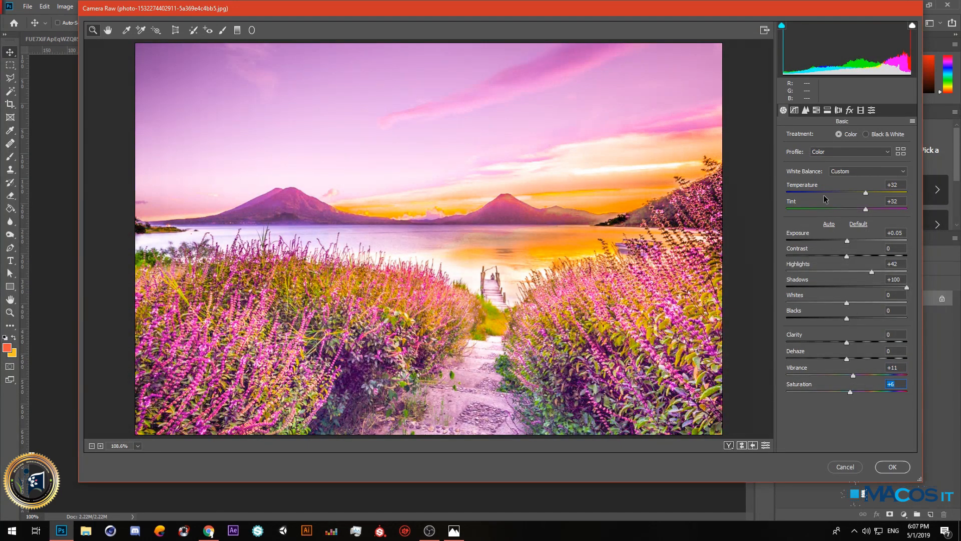
{"action": "left_click_drag", "start_coordinate": [866, 198], "coordinate": [855, 196]}
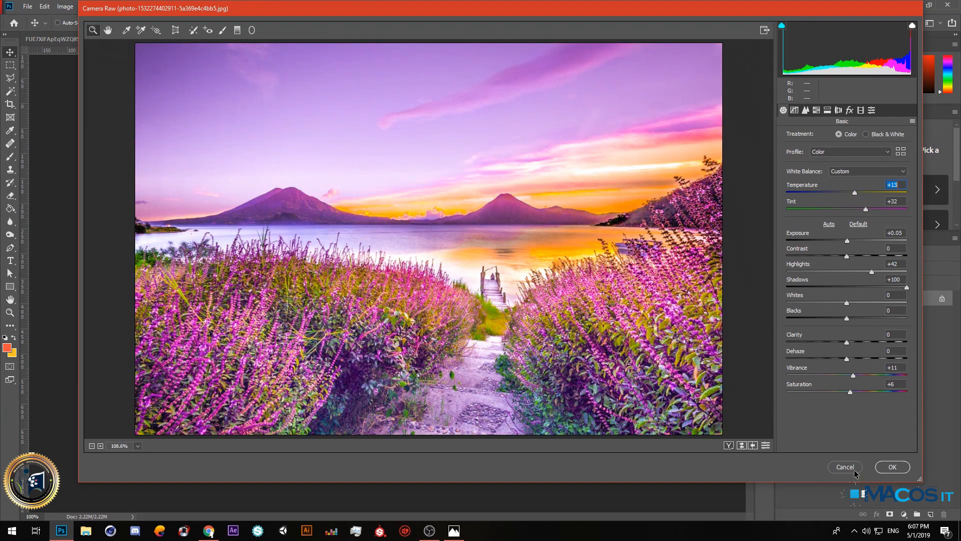
{"action": "left_click", "coordinate": [884, 467]}
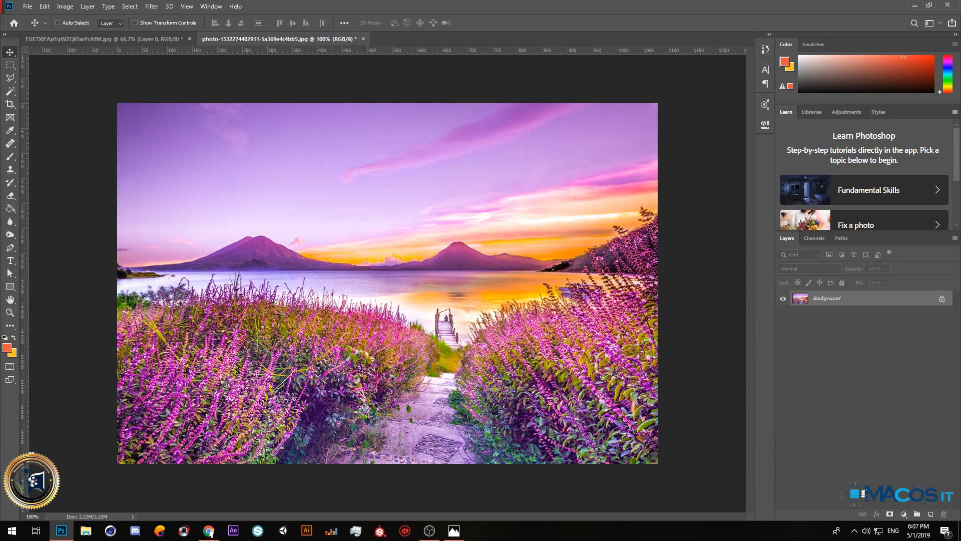
- Switch to the Photos app to view the original lake photo enlarged, and return to Photoshop to compare it with the edit
{"action": "key", "text": "alt+Tab"}
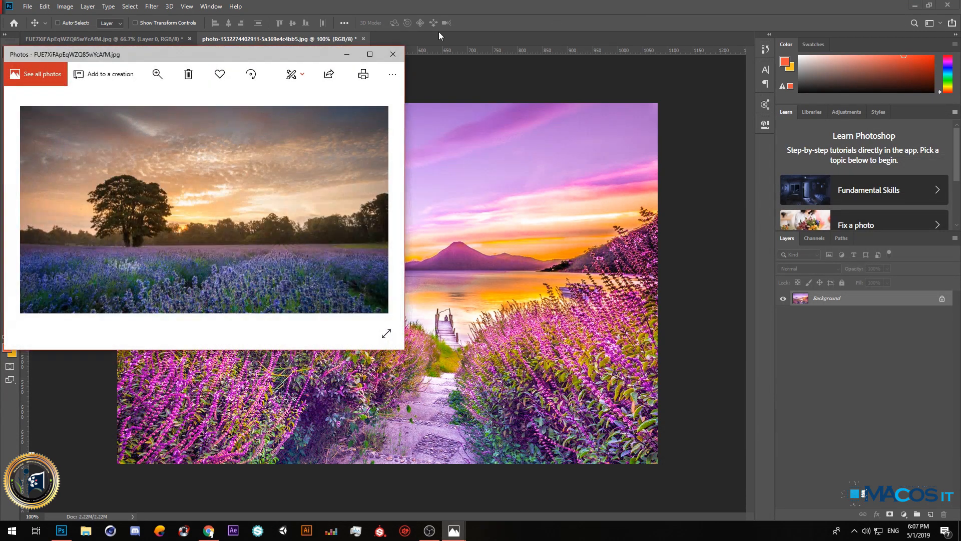
{"action": "key", "text": "alt+Tab"}
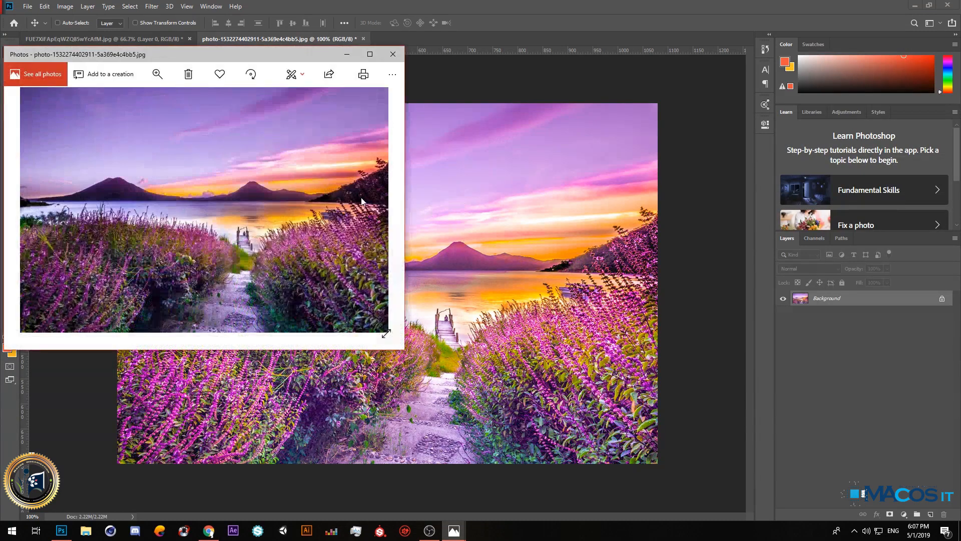
{"action": "left_click", "coordinate": [368, 54]}
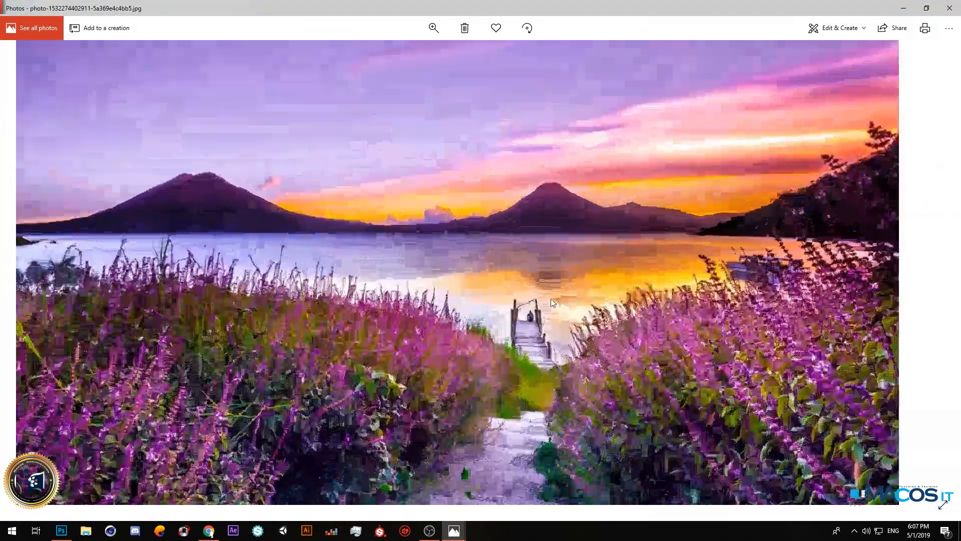
{"action": "scroll", "coordinate": [524, 301], "scroll_direction": "down", "scroll_amount": 3}
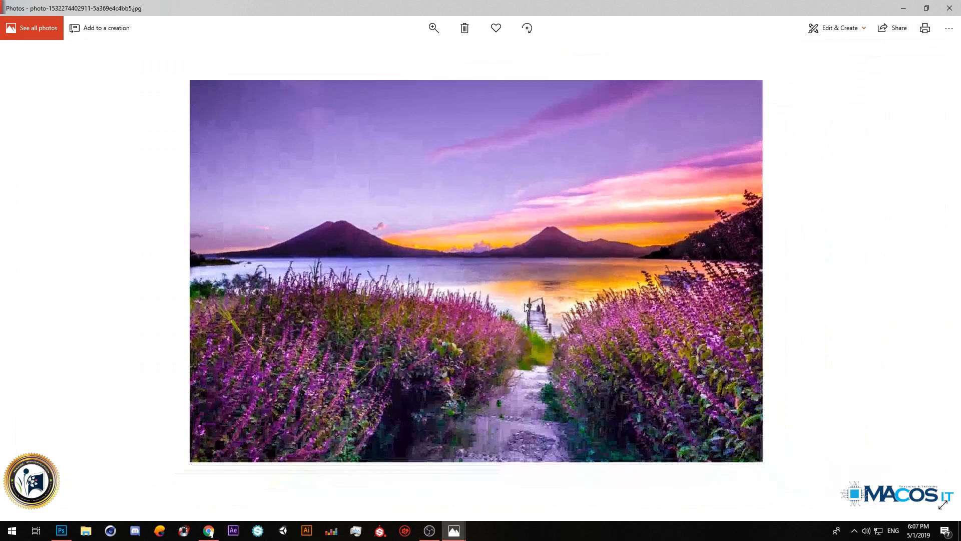
{"action": "key", "text": "alt+Tab"}
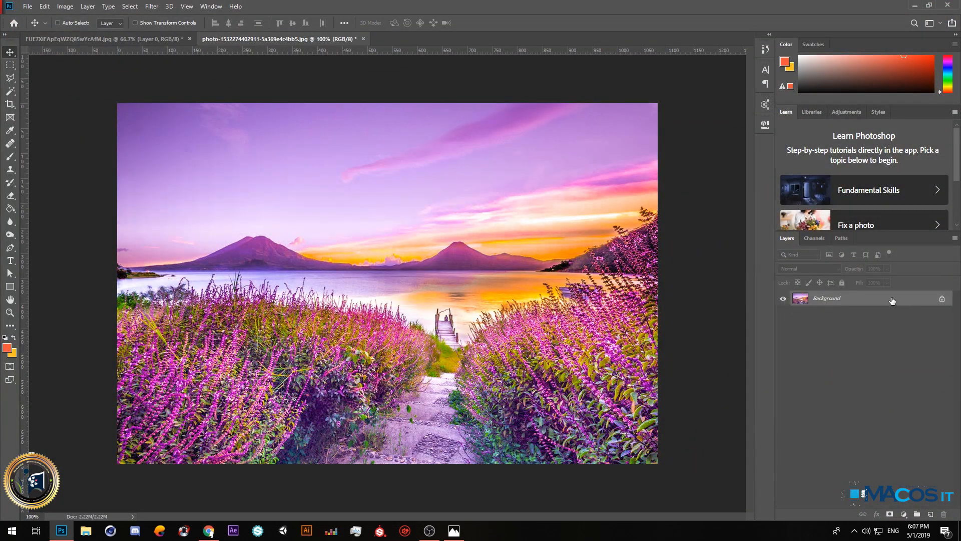
- Undo the Camera Raw edit on the lake photo and apply user preset 1 in a new Camera Raw Filter session
{"action": "key", "text": "ctrl+z"}
{"action": "left_click", "coordinate": [151, 6]}
{"action": "left_click", "coordinate": [177, 66]}
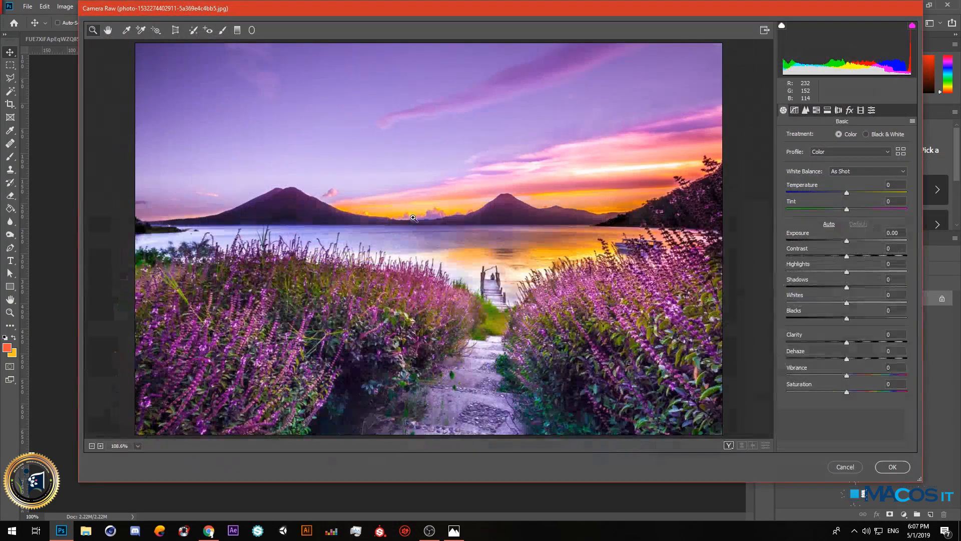
{"action": "left_click", "coordinate": [871, 110]}
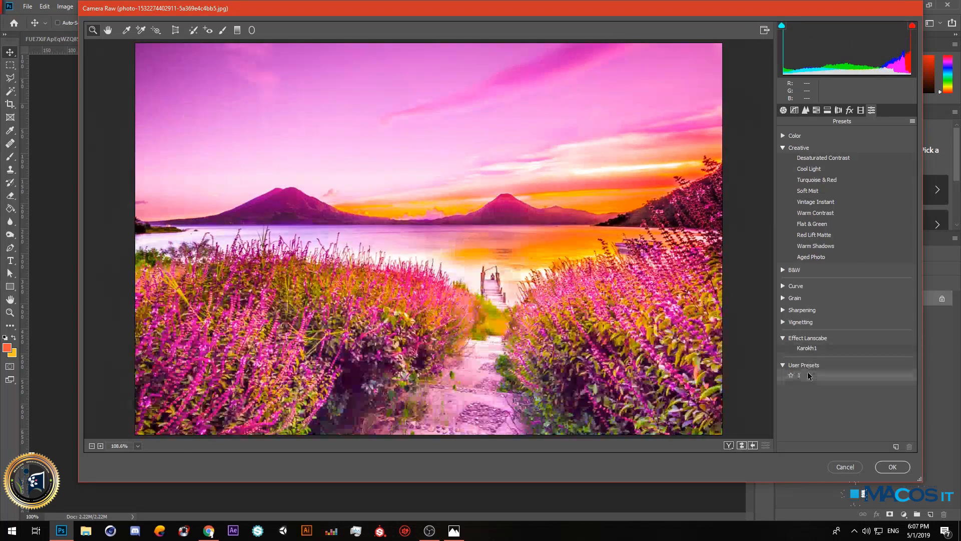
{"action": "left_click", "coordinate": [811, 375]}
- Reduce Vibrance to +18 and Shadows to -1 in the Basic adjustments of the lake photo
{"action": "key", "text": "ctrl+alt+1"}
{"action": "left_click_drag", "start_coordinate": [884, 375], "coordinate": [858, 376]}
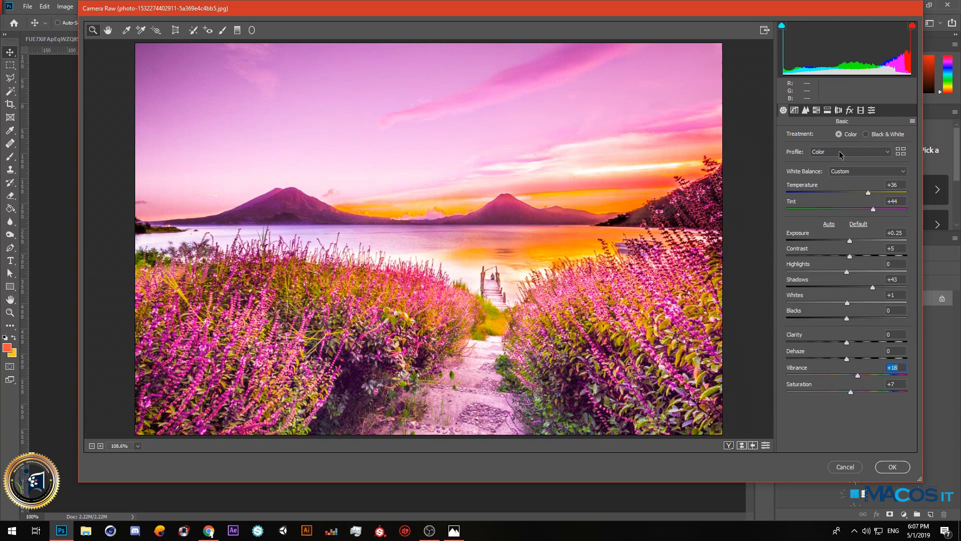
{"action": "left_click_drag", "start_coordinate": [870, 289], "coordinate": [848, 292]}
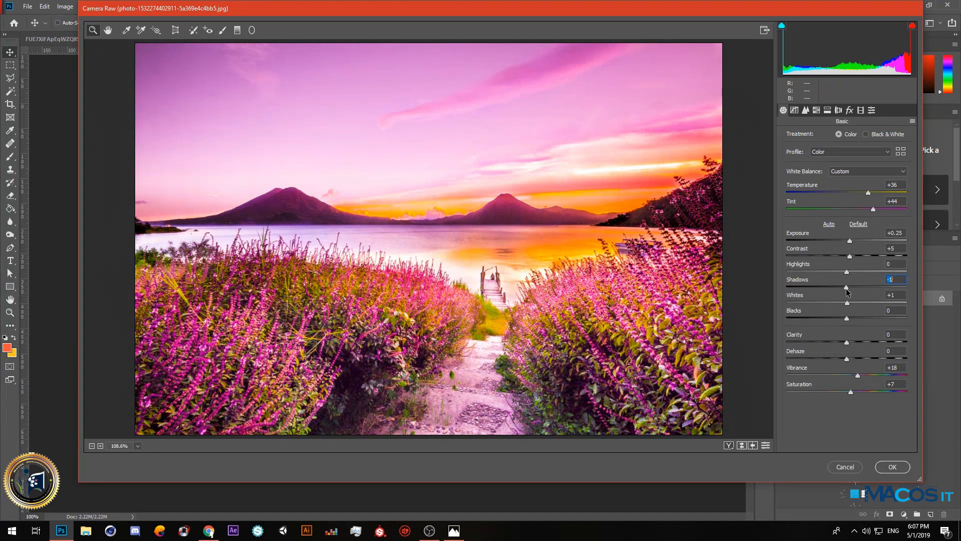
- Set Highlights to +12 and Shadows to -3 on the lake photo, and look through the Detail, HSL and Lens Corrections settings
{"action": "left_click_drag", "start_coordinate": [847, 272], "coordinate": [823, 276]}
{"action": "left_click", "coordinate": [807, 112]}
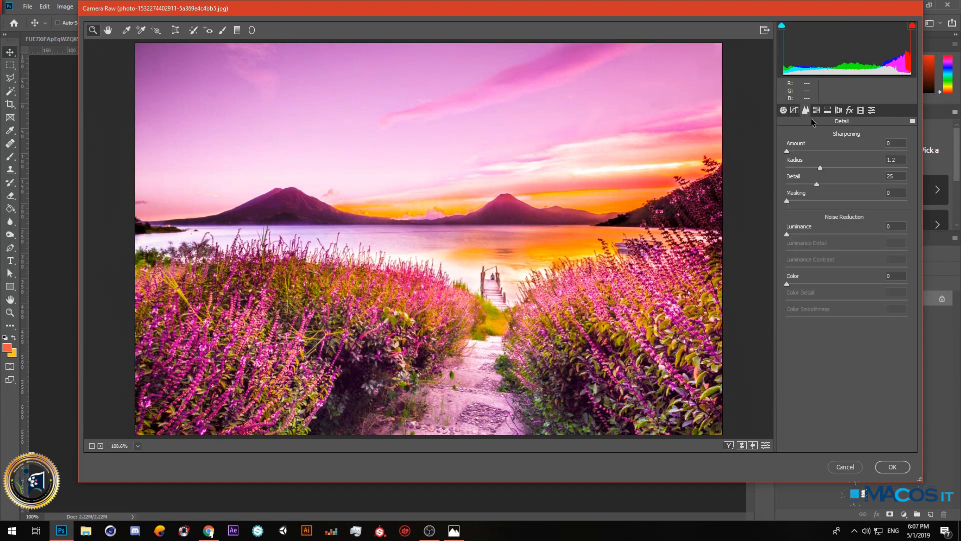
{"action": "left_click", "coordinate": [816, 110]}
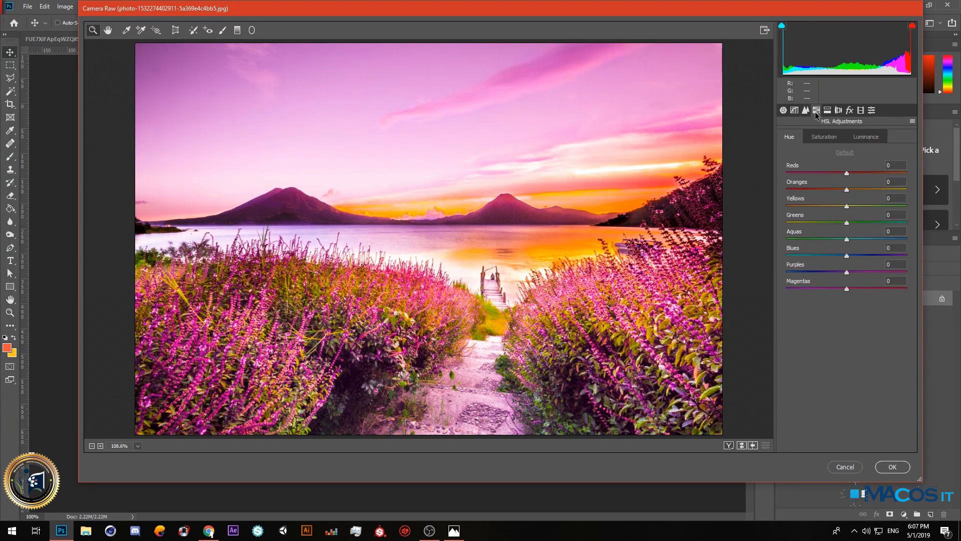
{"action": "left_click", "coordinate": [839, 111]}
{"action": "left_click", "coordinate": [829, 110]}
{"action": "left_click", "coordinate": [839, 110]}
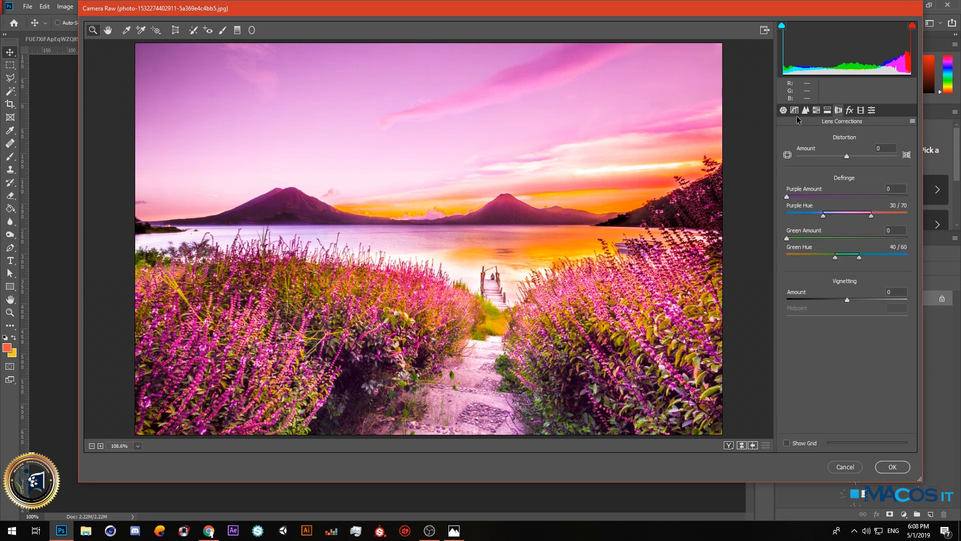
- Set Tint to +14 in the Basic adjustments and apply the Camera Raw edit to the lake photo
{"action": "left_click", "coordinate": [784, 110]}
{"action": "left_click_drag", "start_coordinate": [873, 210], "coordinate": [855, 209]}
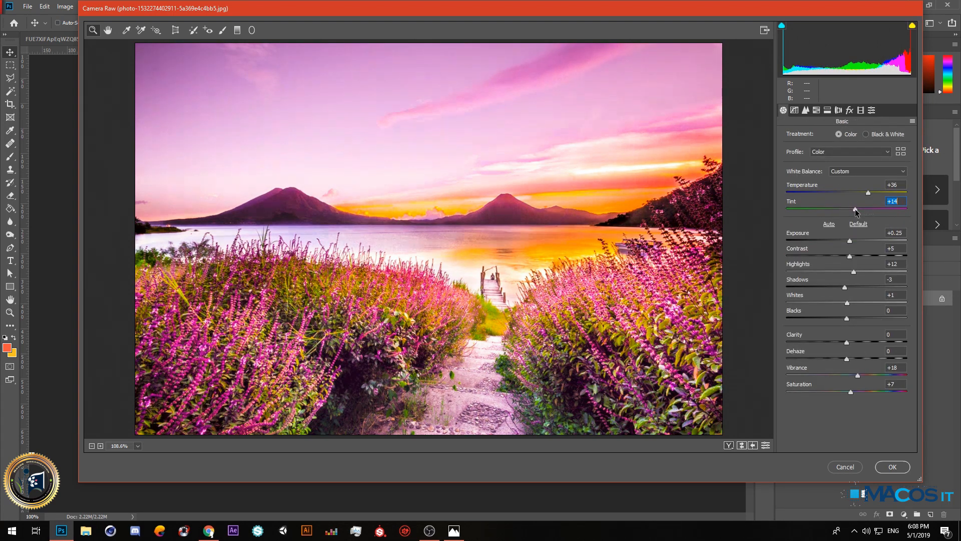
{"action": "left_click", "coordinate": [881, 466]}
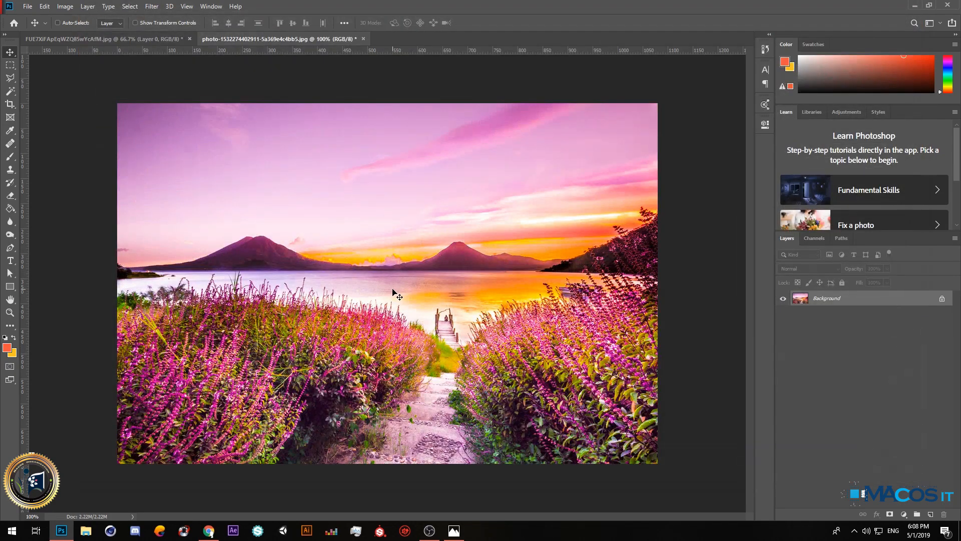
{"action": "scroll", "coordinate": [397, 295], "scroll_direction": "up", "scroll_amount": 1}
{"action": "scroll", "coordinate": [397, 295], "scroll_direction": "down", "scroll_amount": 2}
{"action": "scroll", "coordinate": [306, 323], "scroll_direction": "up", "scroll_amount": 2}
{"action": "scroll", "coordinate": [351, 320], "scroll_direction": "down", "scroll_amount": 1}
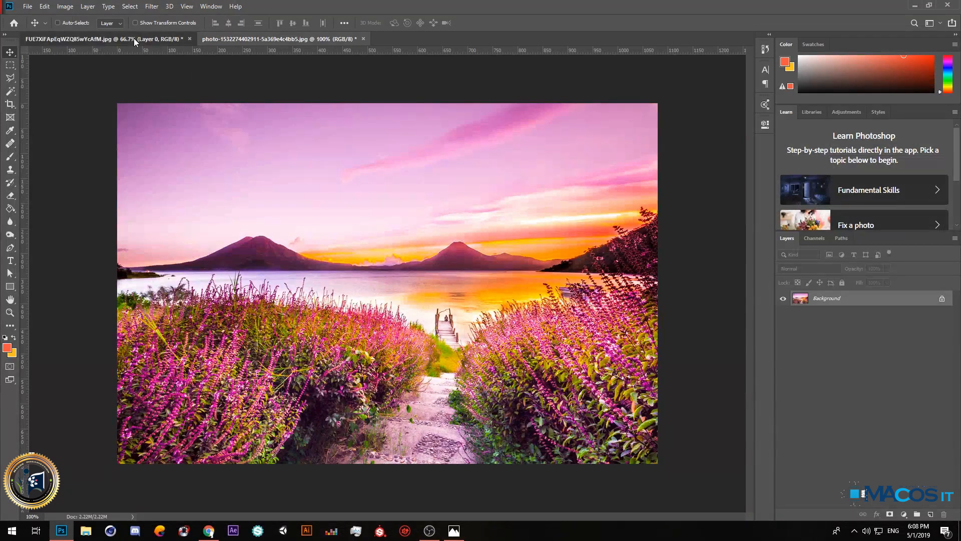
- Review the lavender photo, switch to Chrome and bring the mountain picture maxresdefault.jpg into Photoshop as a new document
{"action": "left_click", "coordinate": [133, 38]}
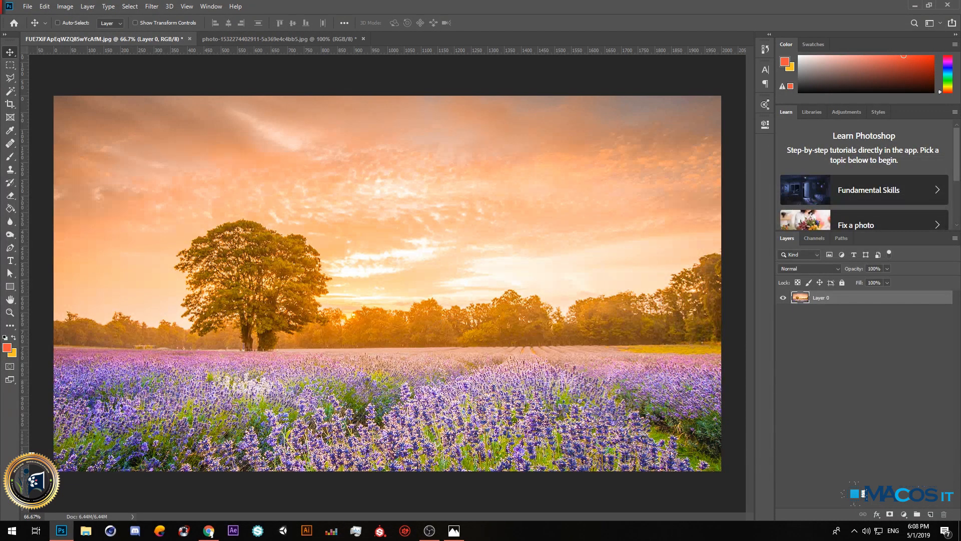
{"action": "key", "text": "alt+Tab"}
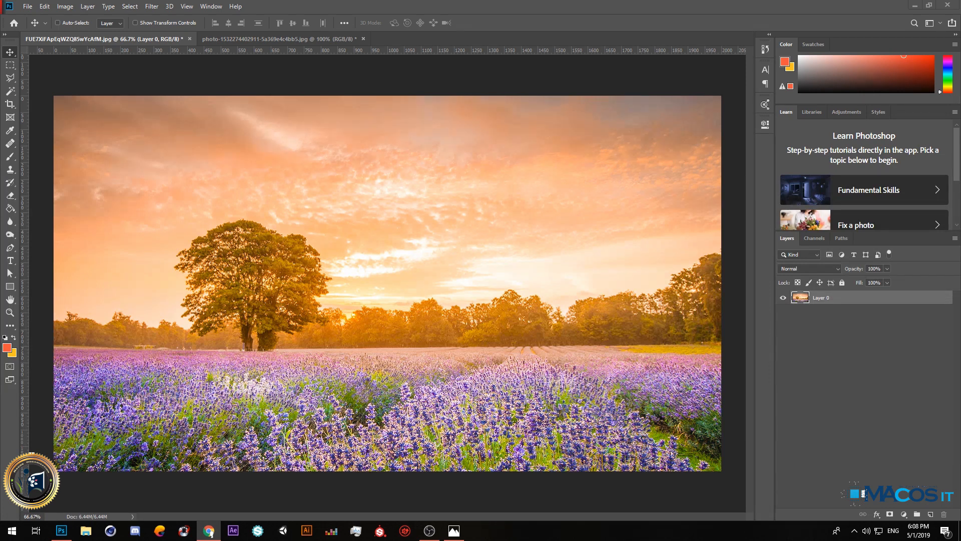
{"action": "left_click_drag", "start_coordinate": [215, 100], "coordinate": [396, 36]}
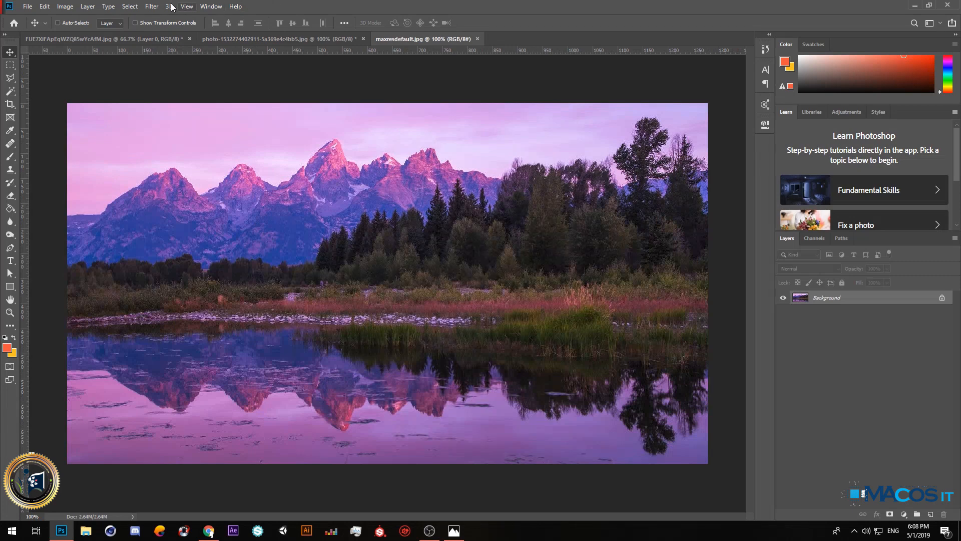
- Open the mountain photo in the Camera Raw Filter and apply the saved preset from the Effect Lanscabe group
{"action": "left_click", "coordinate": [154, 6]}
{"action": "left_click", "coordinate": [237, 66]}
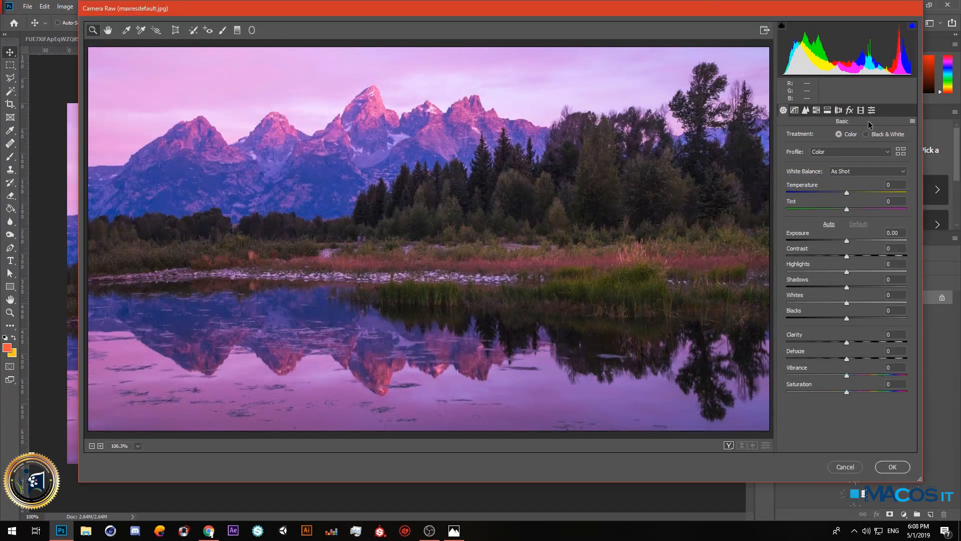
{"action": "left_click", "coordinate": [872, 110]}
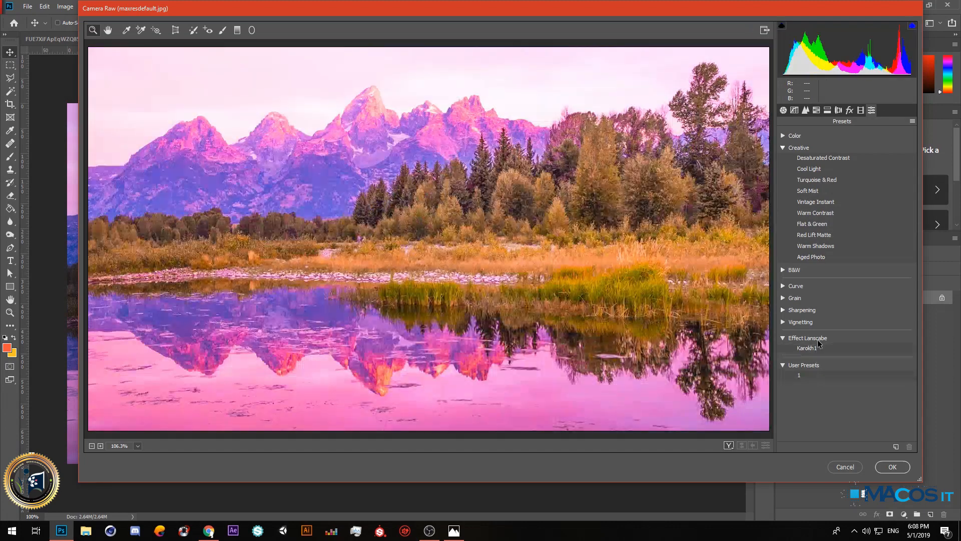
{"action": "left_click", "coordinate": [817, 347]}
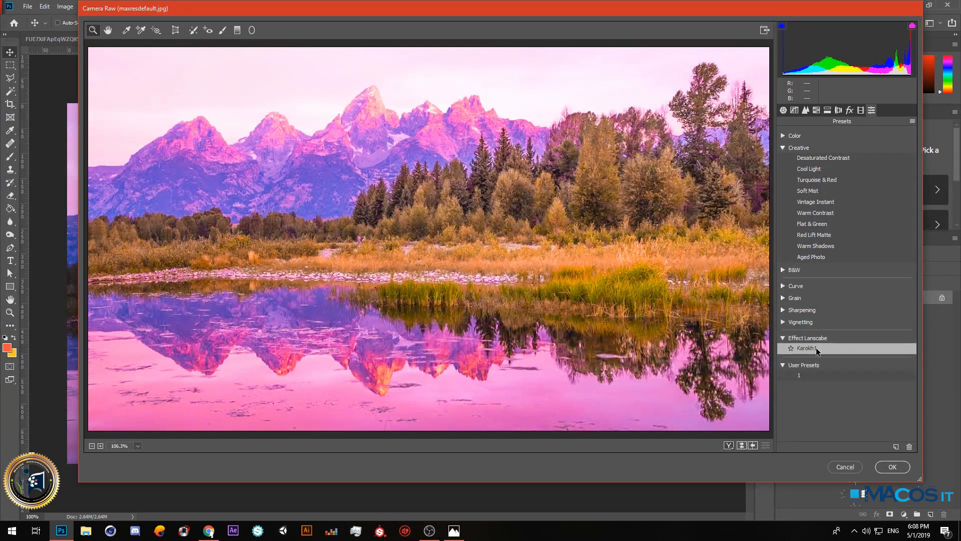
- Set Temperature to +13 and Vibrance to +14, and apply the Camera Raw adjustments to the mountain photo
{"action": "left_click", "coordinate": [786, 111]}
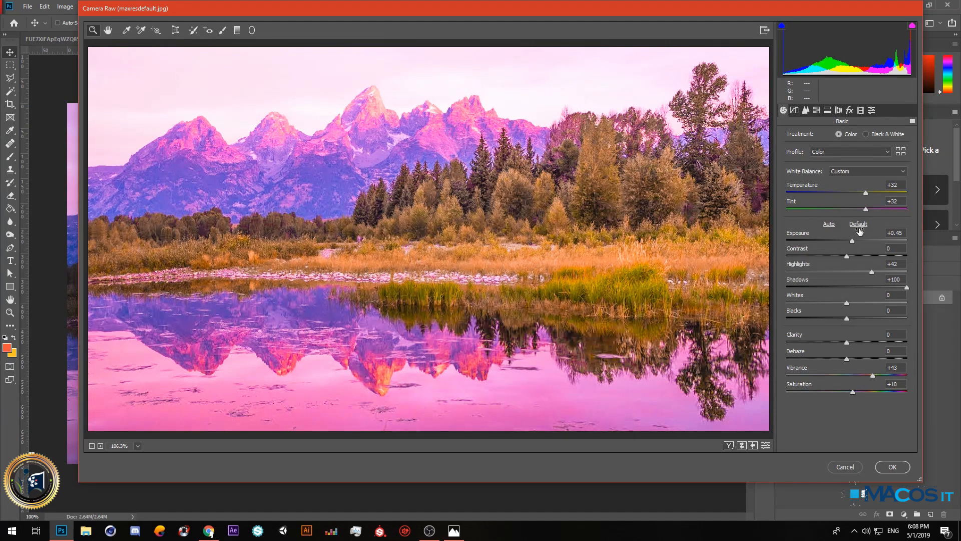
{"action": "left_click_drag", "start_coordinate": [866, 196], "coordinate": [855, 195]}
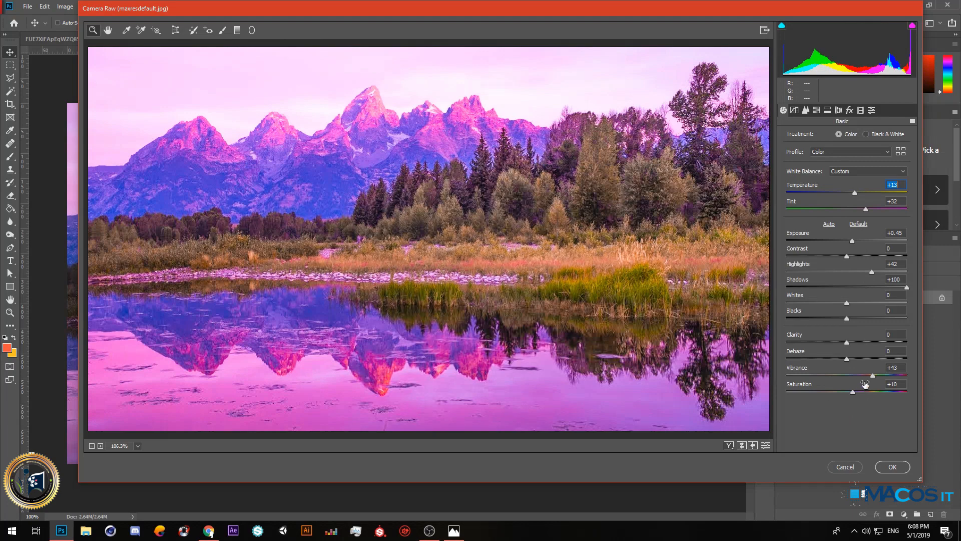
{"action": "left_click_drag", "start_coordinate": [872, 375], "coordinate": [855, 376]}
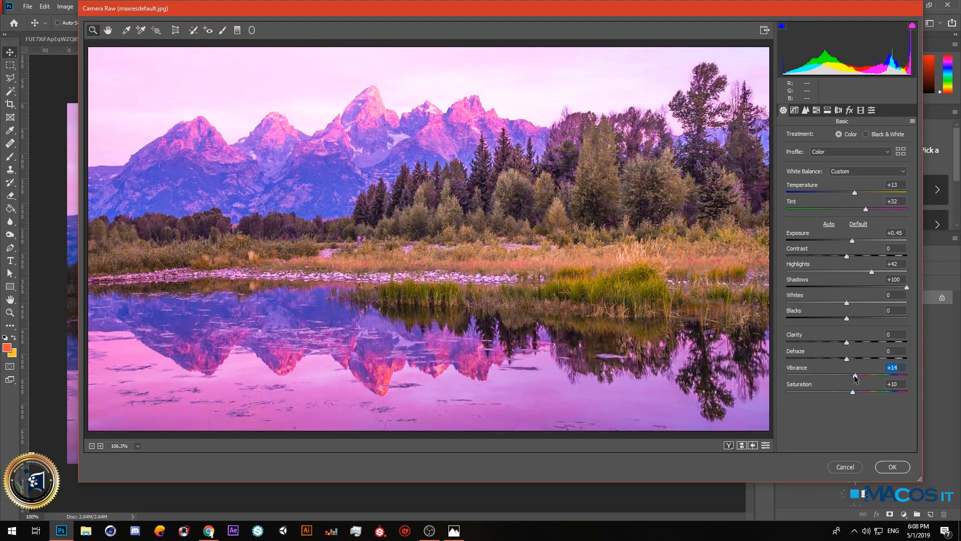
{"action": "left_click", "coordinate": [885, 468]}
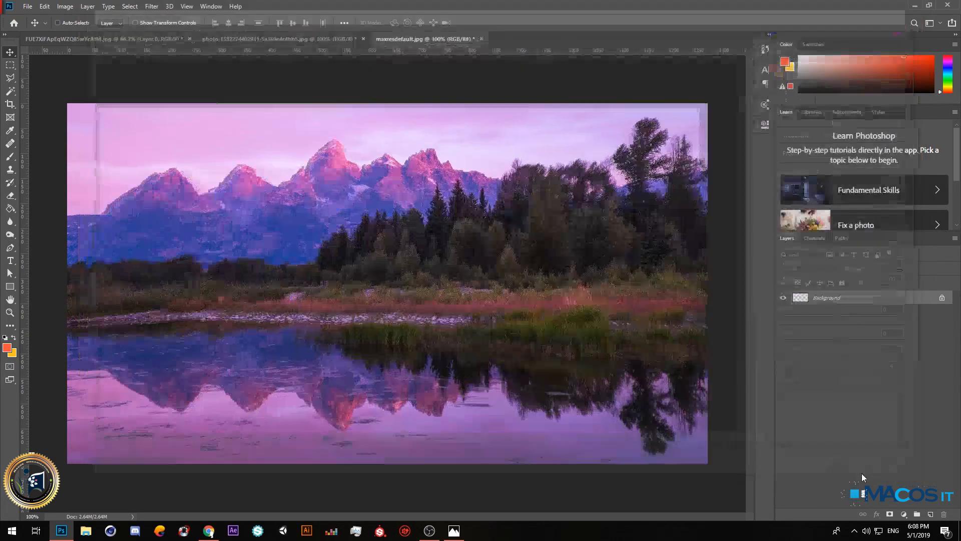
- Compare the mountain photo before and after the Camera Raw edit by undoing and redoing it, and inspect the result up close
{"action": "scroll", "coordinate": [361, 258], "scroll_direction": "up", "scroll_amount": 3}
{"action": "scroll", "coordinate": [360, 258], "scroll_direction": "down", "scroll_amount": 5}
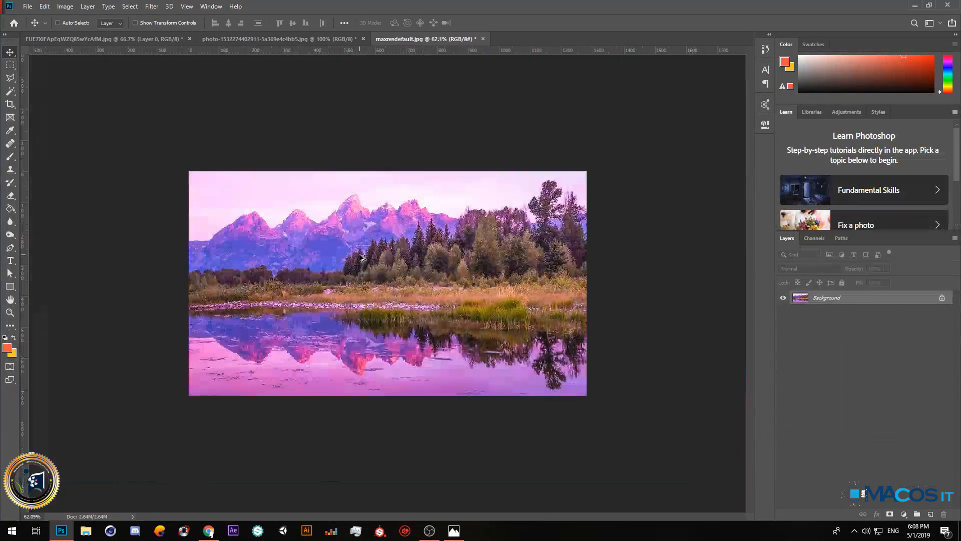
{"action": "key", "text": "ctrl+z"}
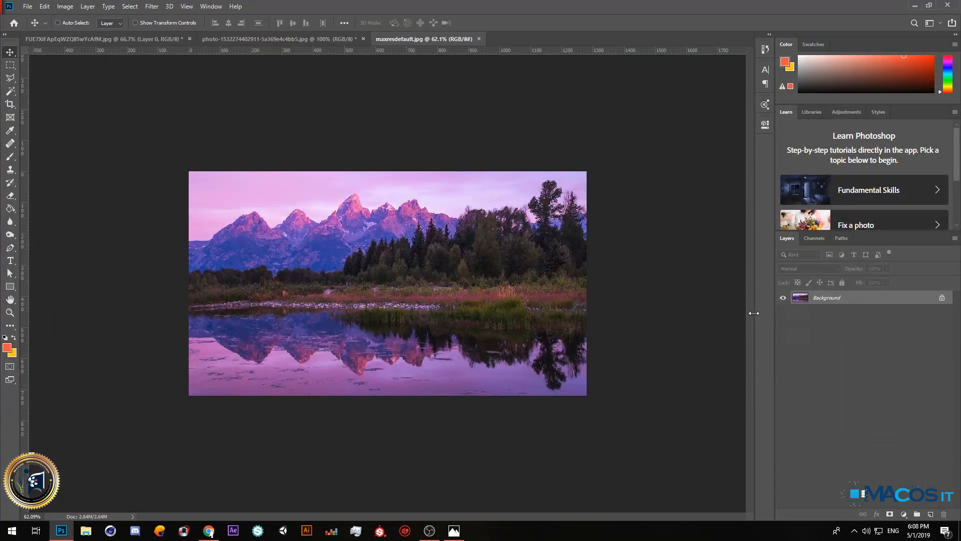
{"action": "key", "text": "ctrl+shift+z"}
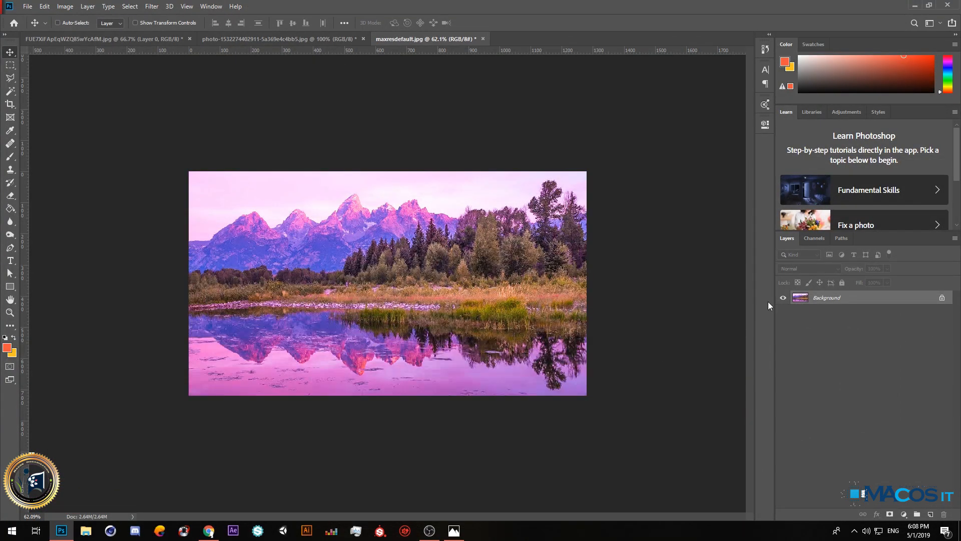
{"action": "scroll", "coordinate": [430, 252], "scroll_direction": "up", "scroll_amount": 3}
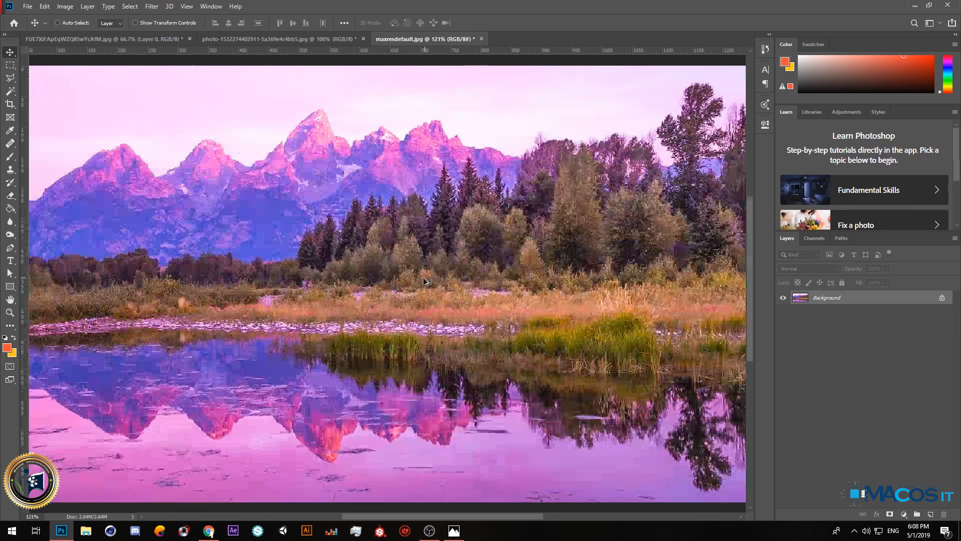
{"action": "scroll", "coordinate": [451, 270], "scroll_direction": "down", "scroll_amount": 3}
{"action": "scroll", "coordinate": [469, 290], "scroll_direction": "up", "scroll_amount": 2}
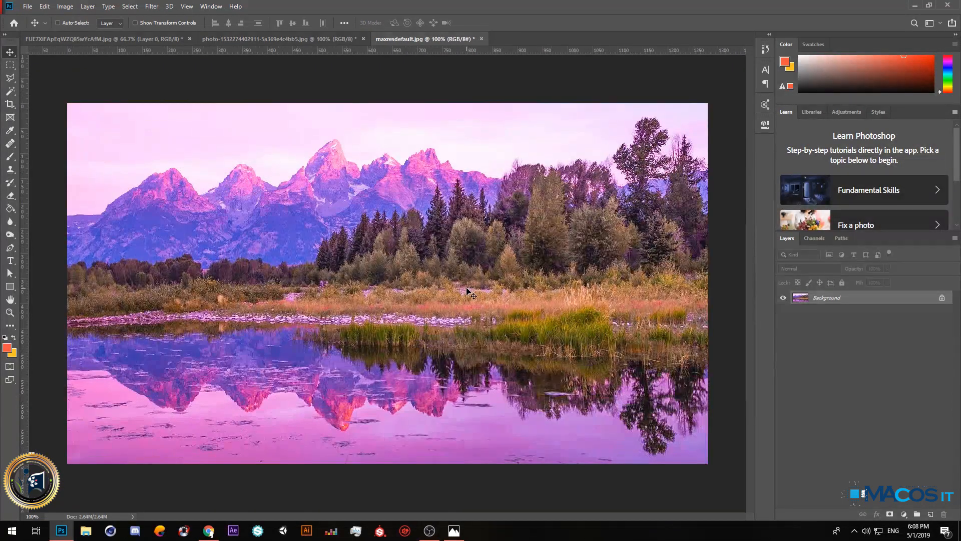